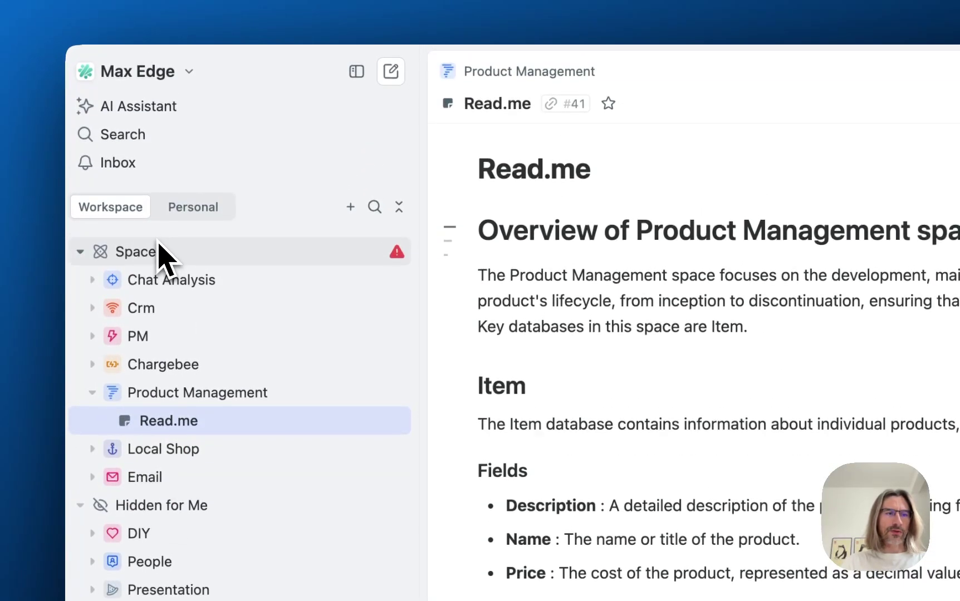
Glance at the Personal section, then create a new document titled 'Main Intro' in the workspace
left_click(186, 214)
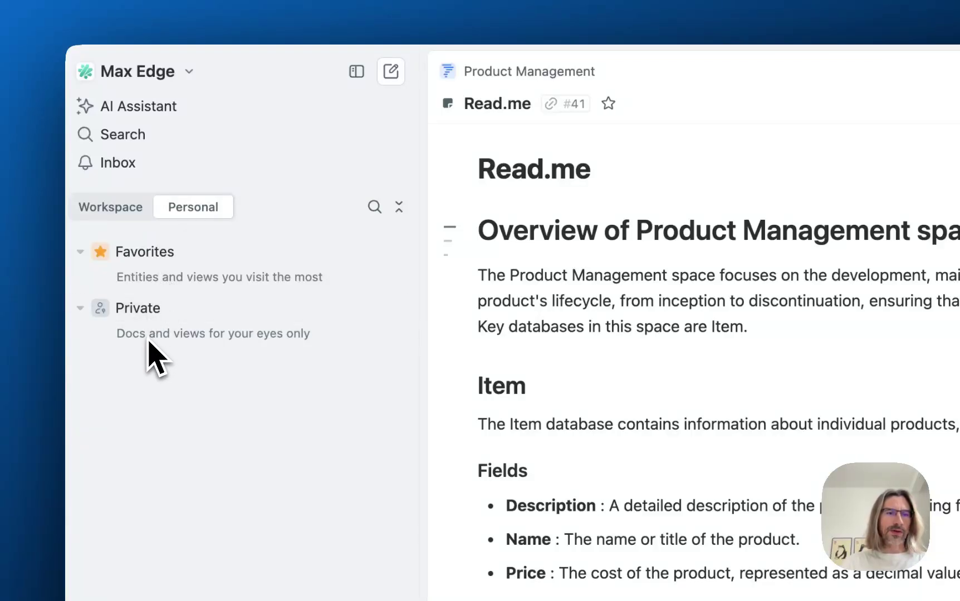
left_click(109, 208)
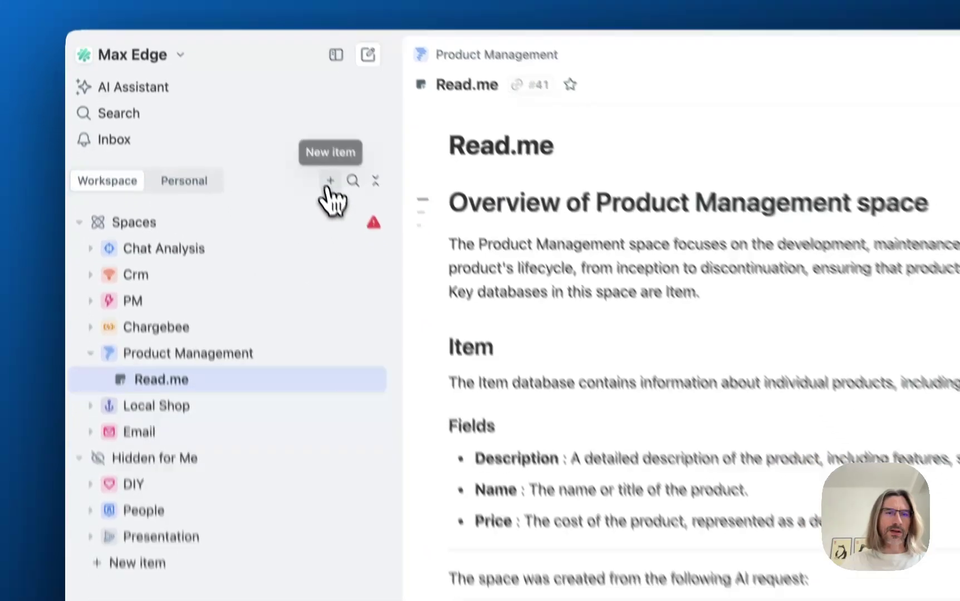
left_click(350, 228)
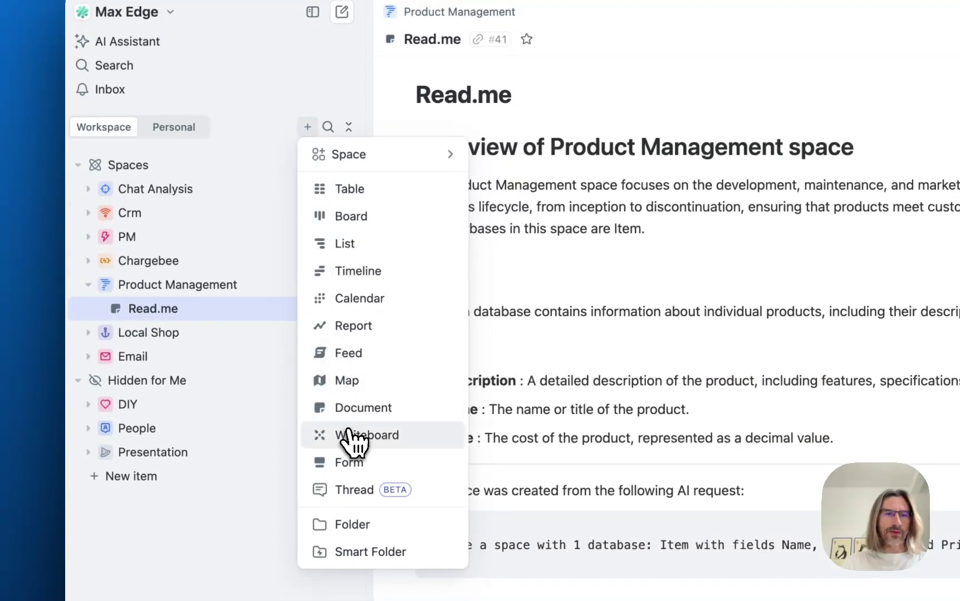
left_click(349, 411)
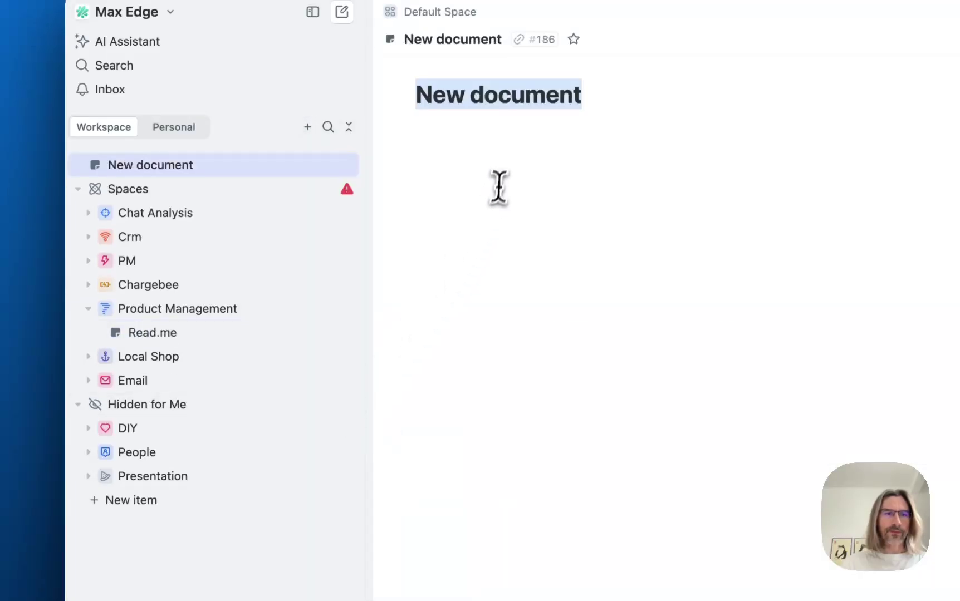
type("Main Intro")
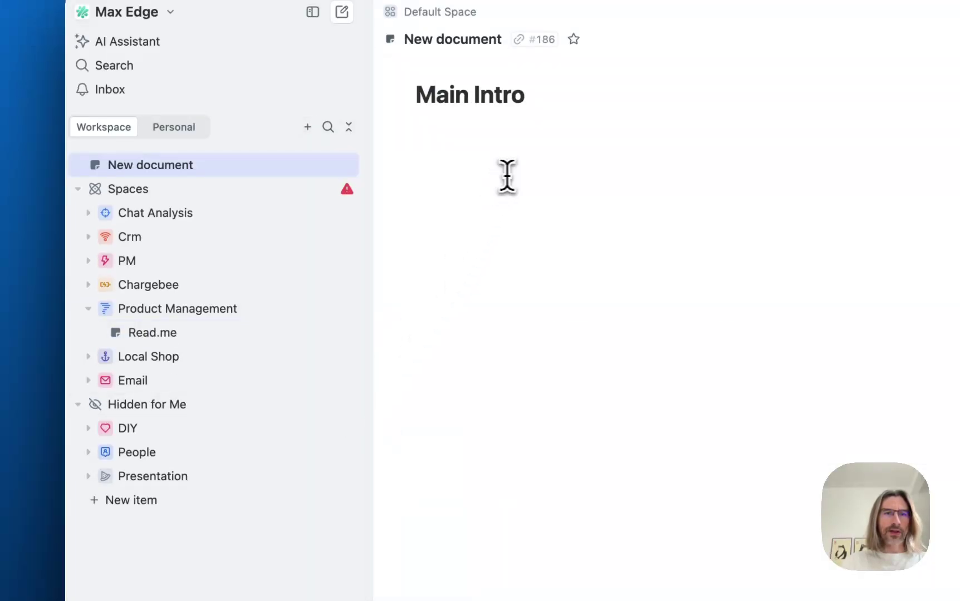
key("Return")
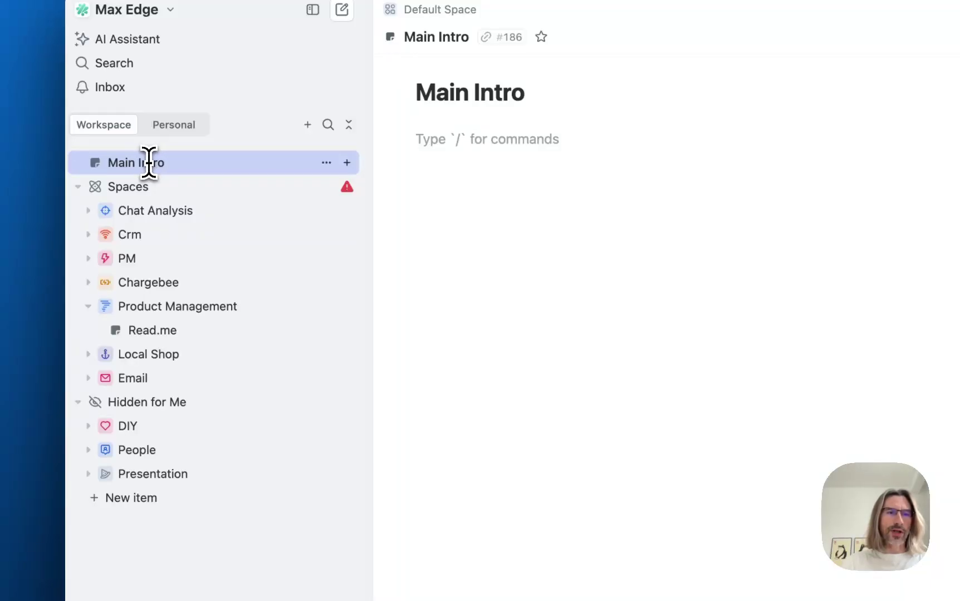
Collapse Hidden for Me and Product Management, then drag Chat Analysis and Crm below Main Intro
left_click(78, 186)
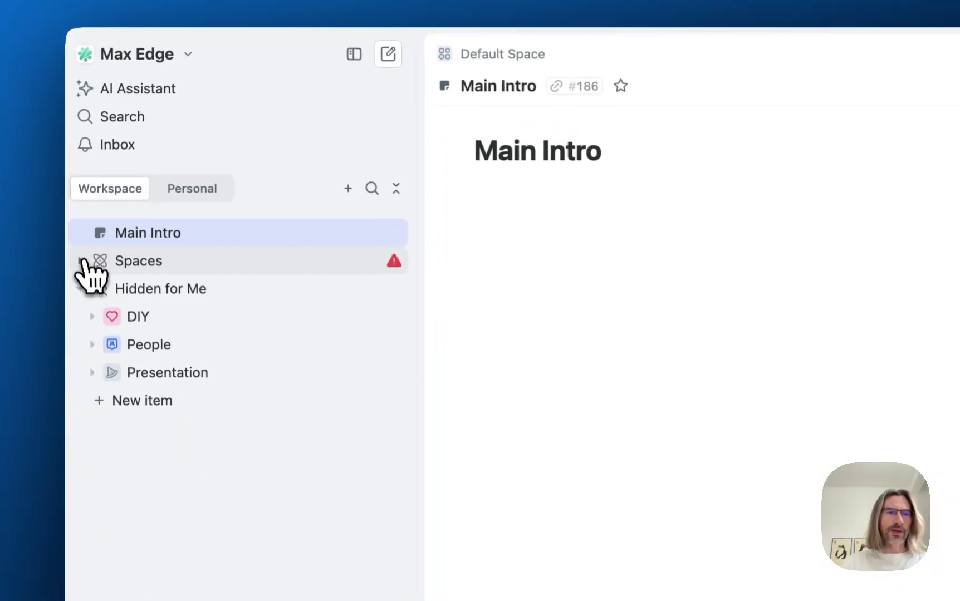
left_click(80, 289)
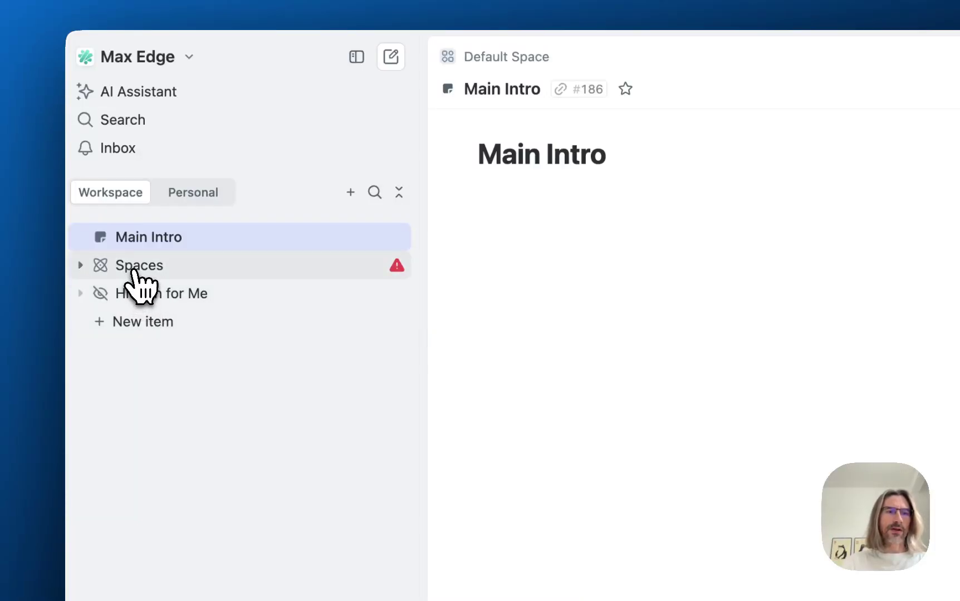
left_click(80, 265)
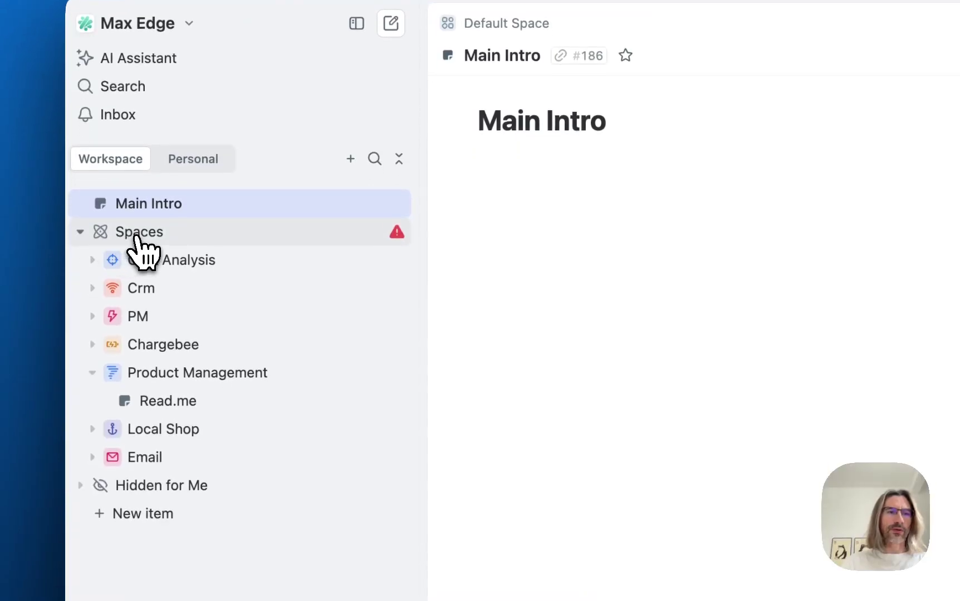
left_click(92, 372)
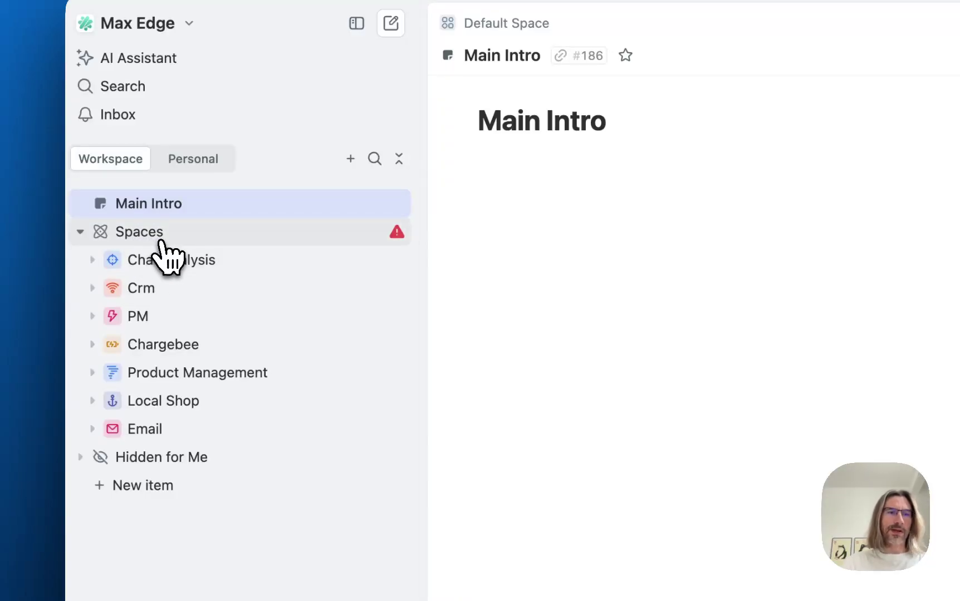
left_click_drag(149, 260, 144, 222)
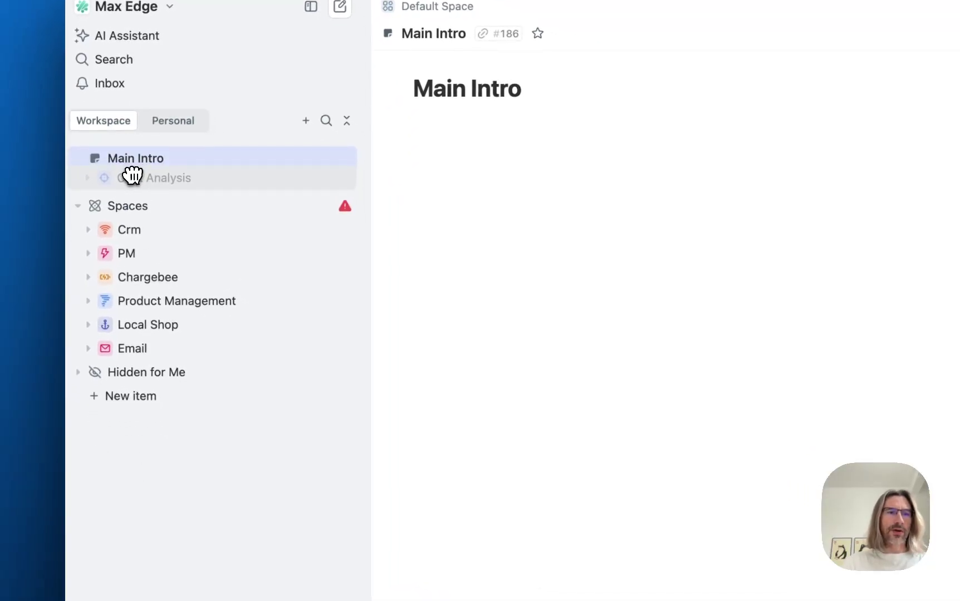
left_click_drag(132, 176, 133, 178)
left_click_drag(131, 232, 126, 201)
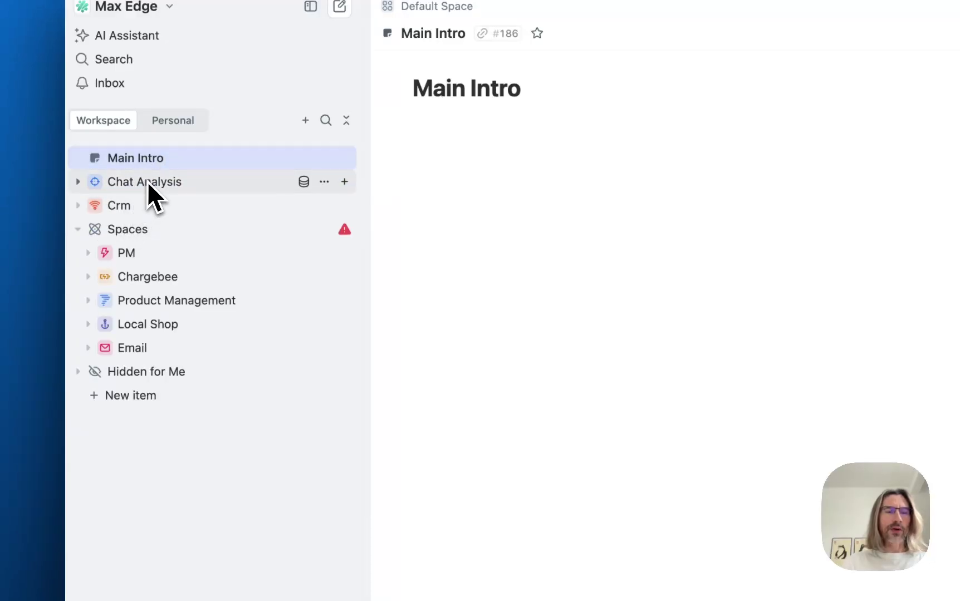
Create a folder named 'CRM' and move Crm, Email and Chargebee into it
left_click(305, 121)
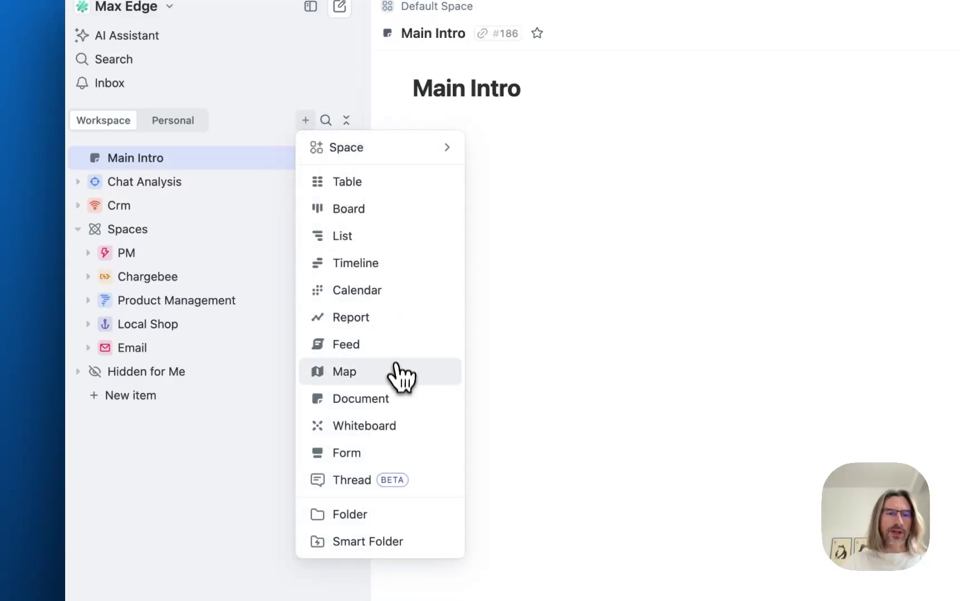
left_click(356, 514)
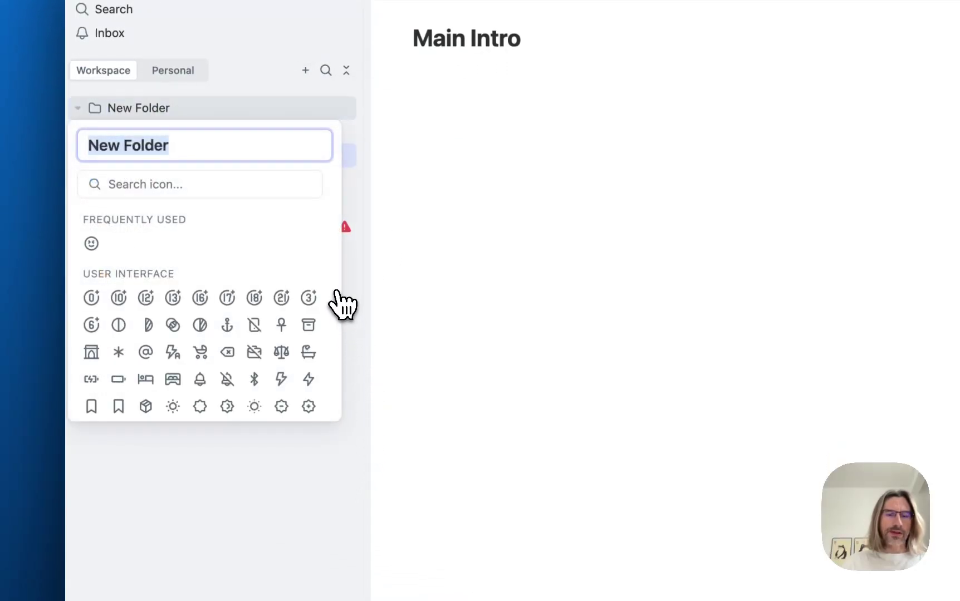
type("CRM")
key("Return")
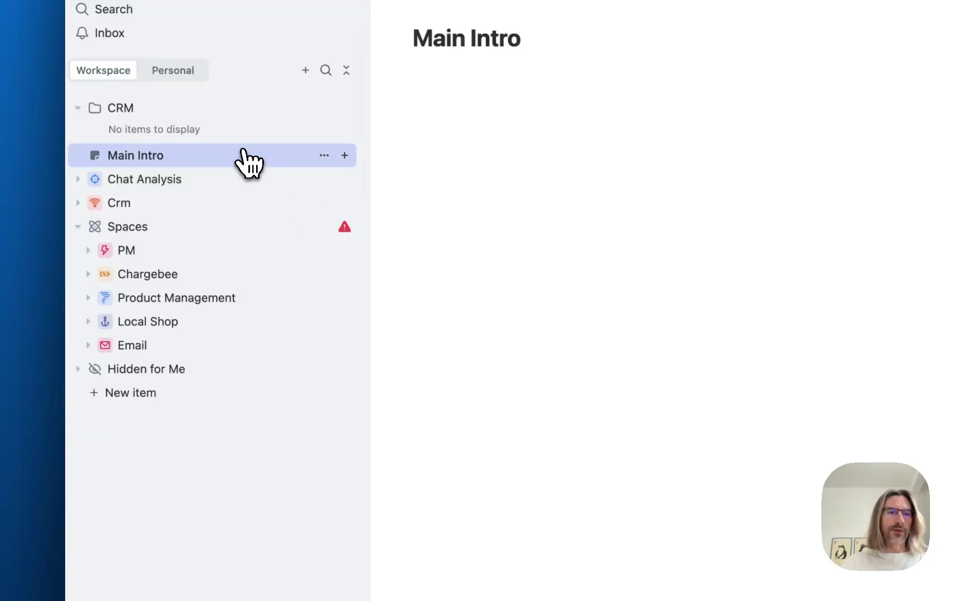
left_click_drag(125, 204, 151, 160)
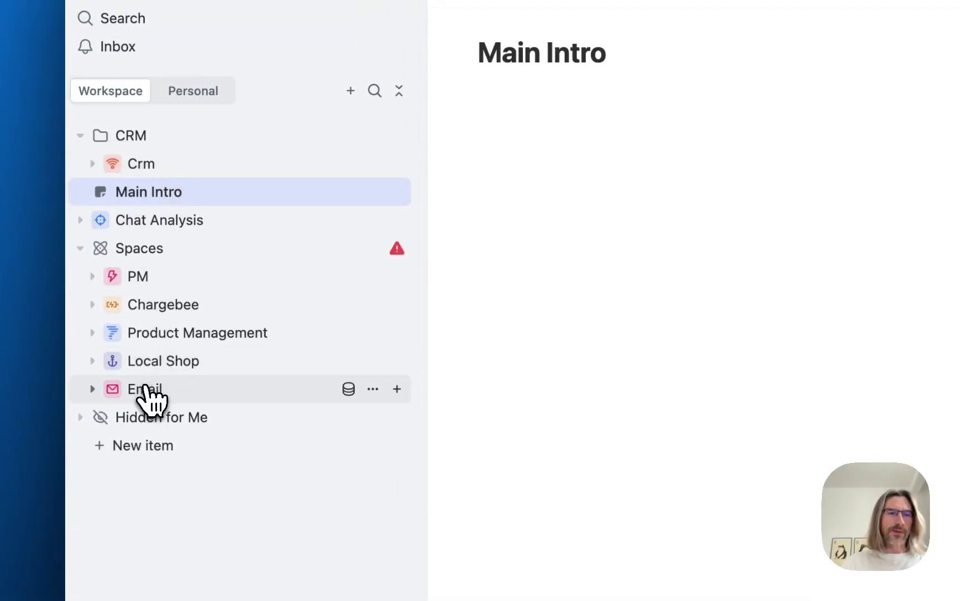
left_click_drag(145, 391, 151, 159)
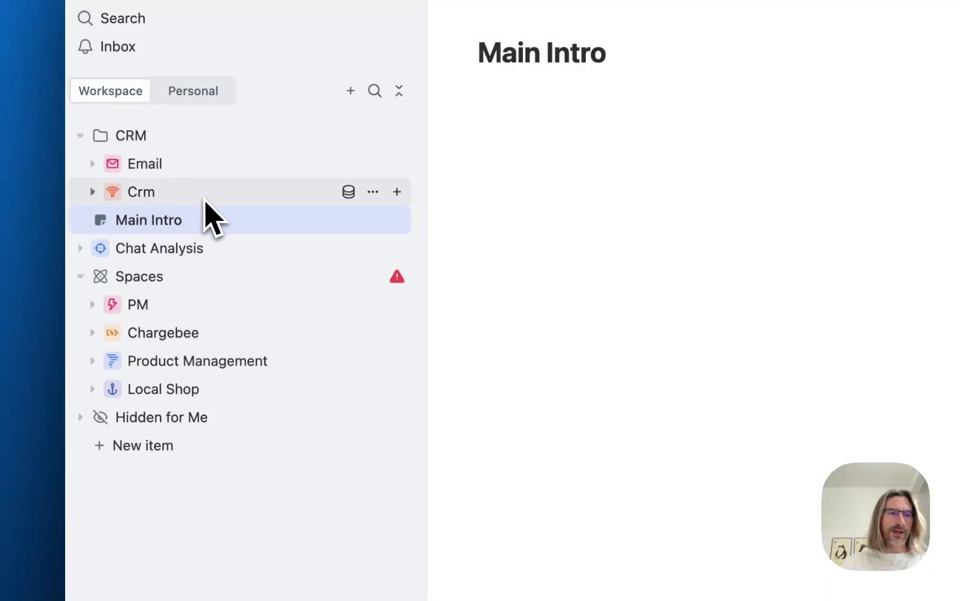
left_click_drag(167, 334, 147, 189)
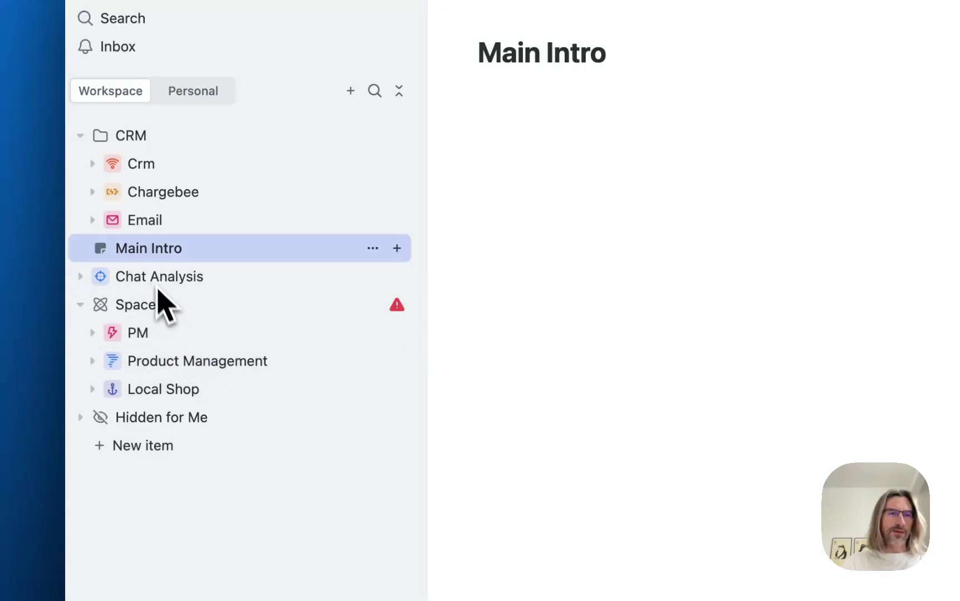
Move Main Intro back to the top of the workspace tree
left_click(88, 140)
mouse_move(133, 164)
left_mouse_down()
mouse_move(129, 129)
mouse_move(139, 147)
left_mouse_up()
left_click(88, 164)
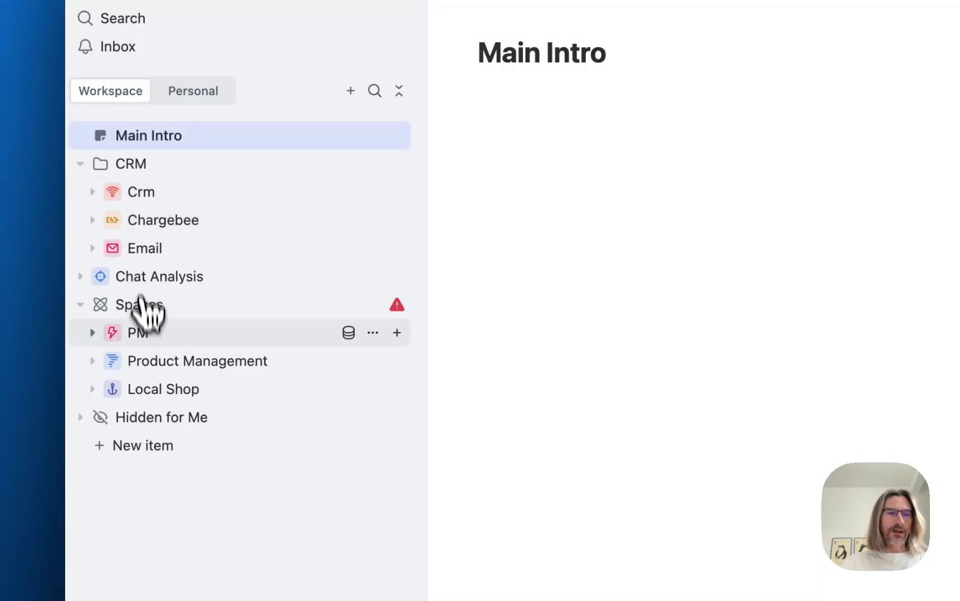
Move PM, Product Management and Local Shop out of Spaces to the top level
left_click_drag(137, 333, 126, 304)
left_click(125, 312)
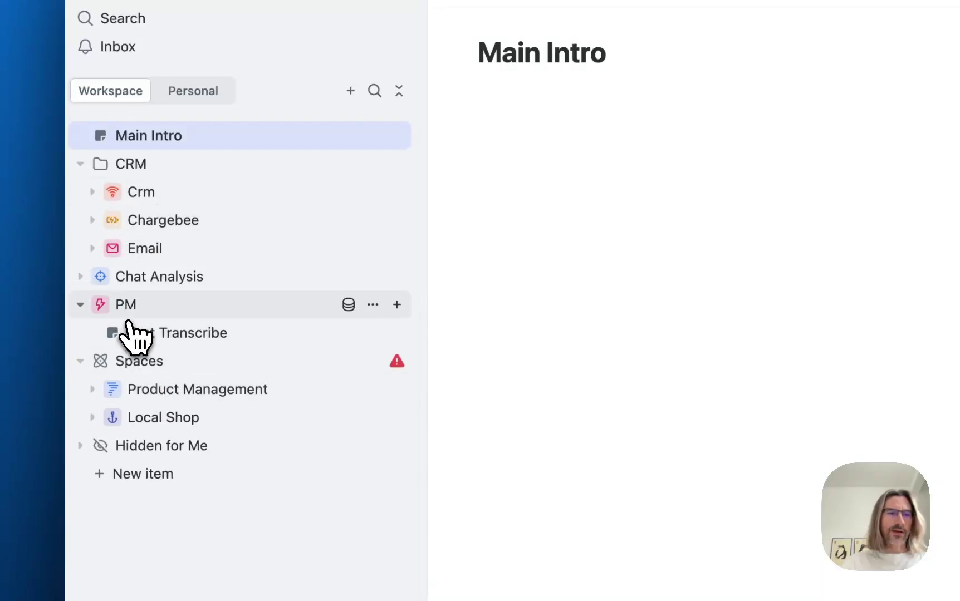
left_click(82, 305)
left_click_drag(111, 356, 120, 322)
left_click_drag(133, 382, 131, 352)
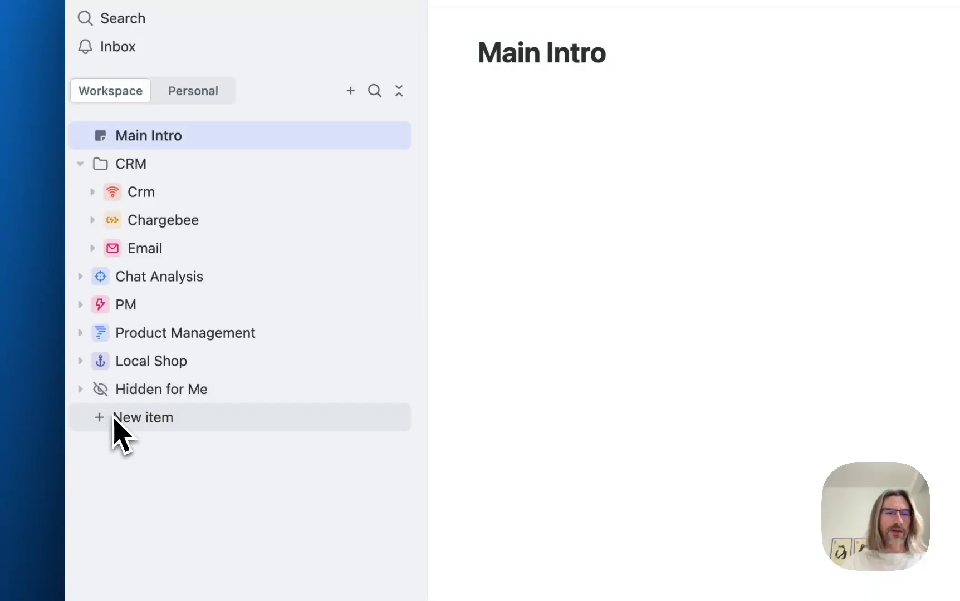
Move DIY, People and Presentation out of Hidden for Me to the top level
left_click(80, 389)
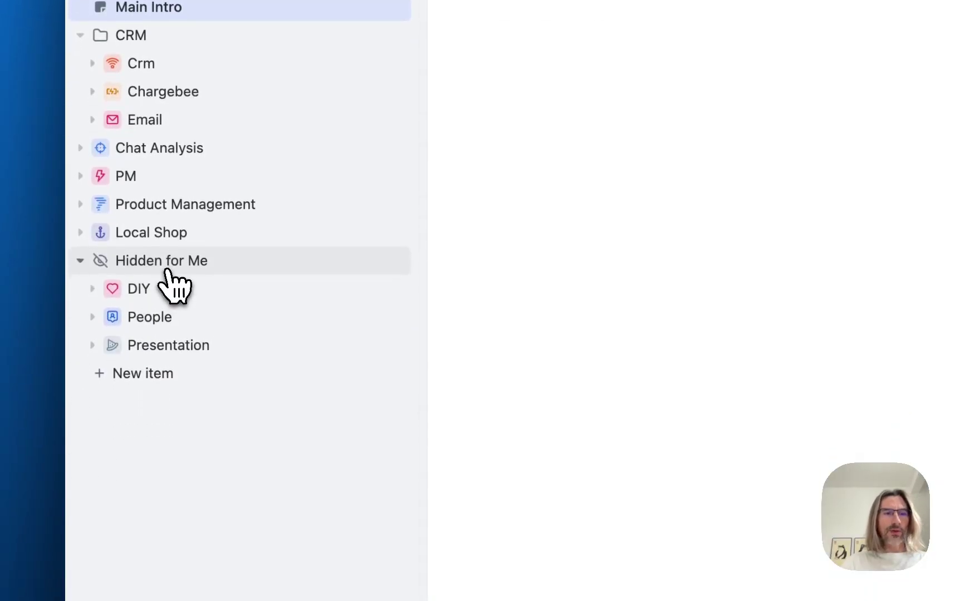
left_click_drag(136, 290, 169, 264)
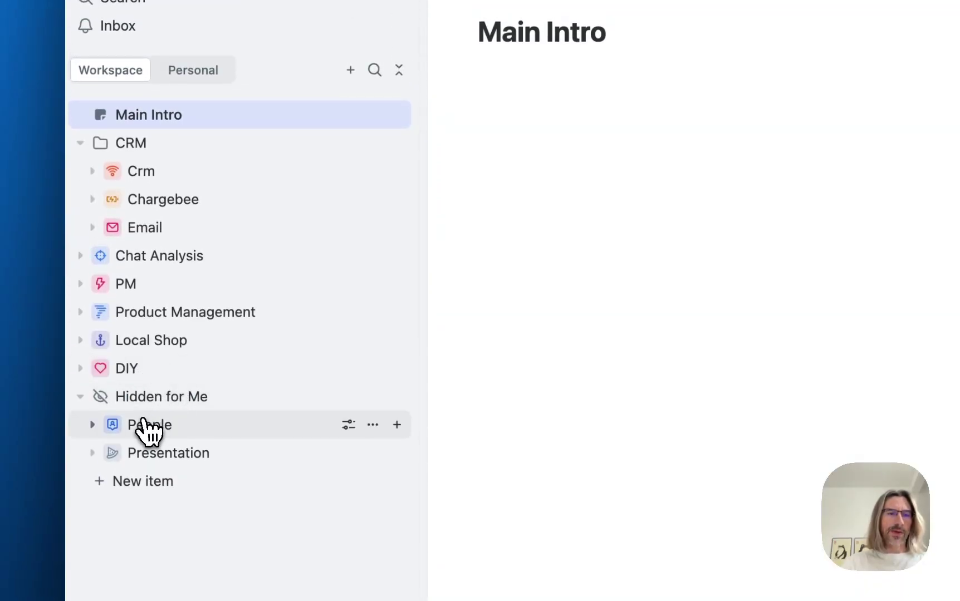
left_click_drag(139, 426, 134, 389)
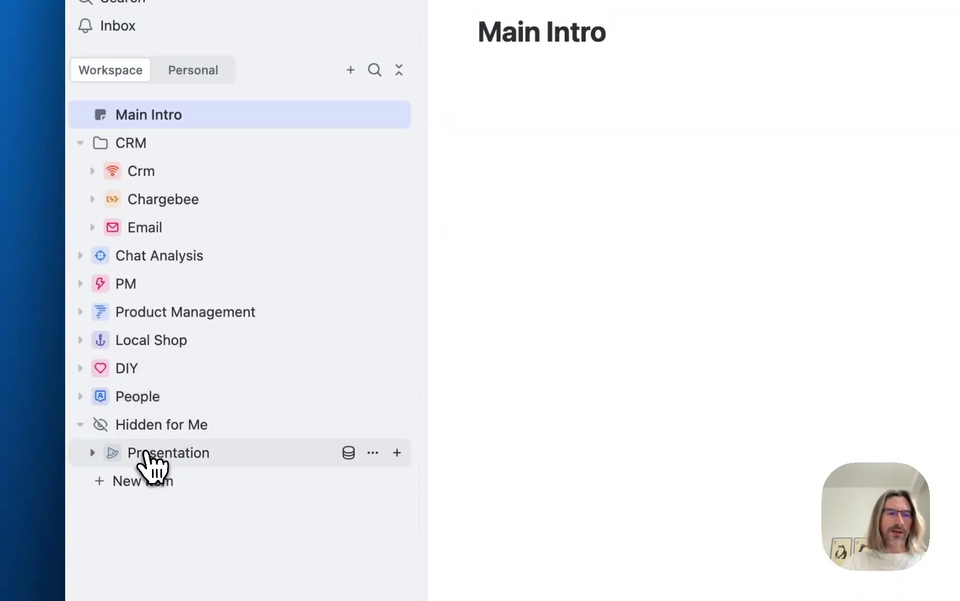
left_click_drag(143, 458, 136, 425)
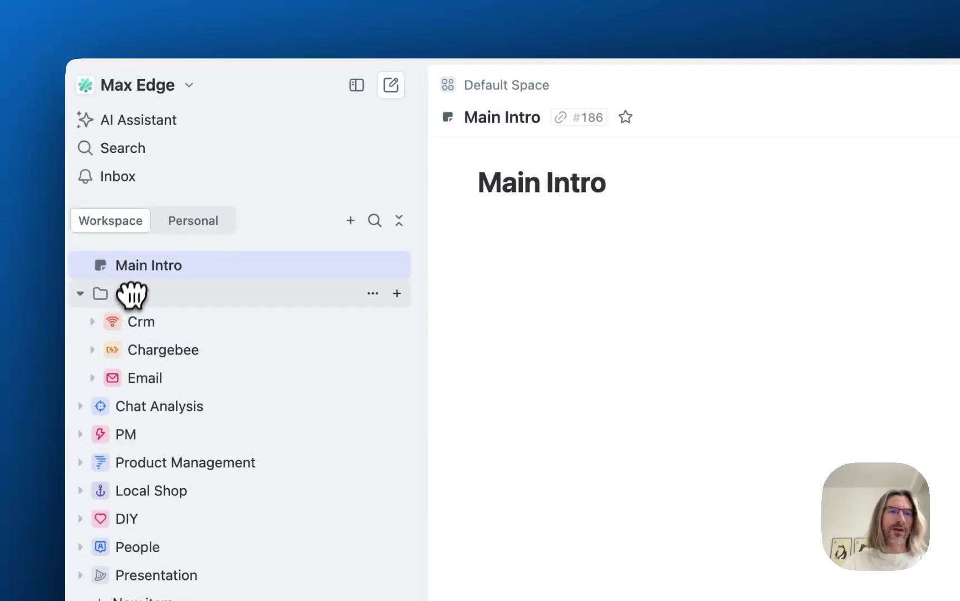
Create a folder named 'Misc' and move People, Local Shop and DIY into it
left_click(350, 221)
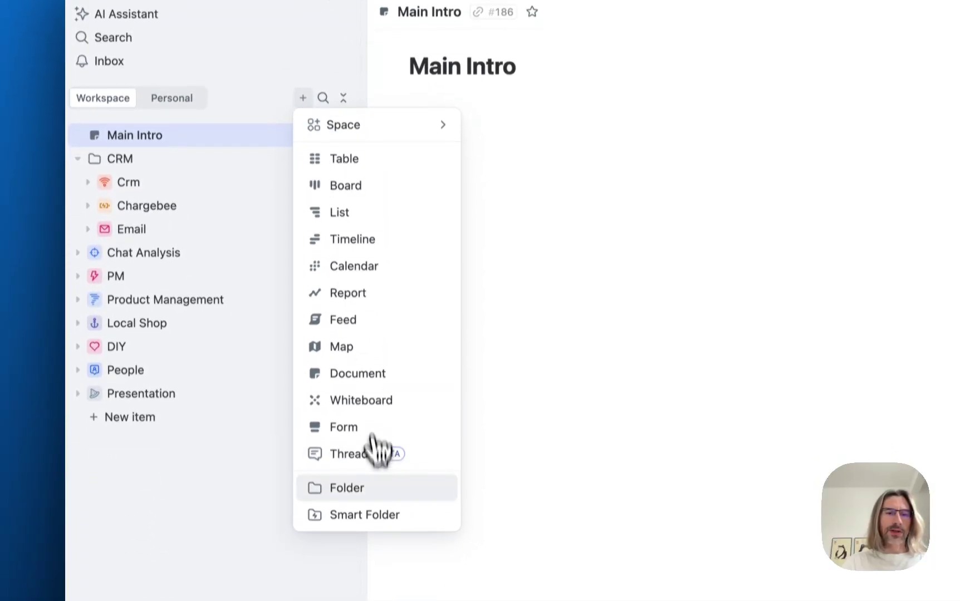
left_click(382, 471)
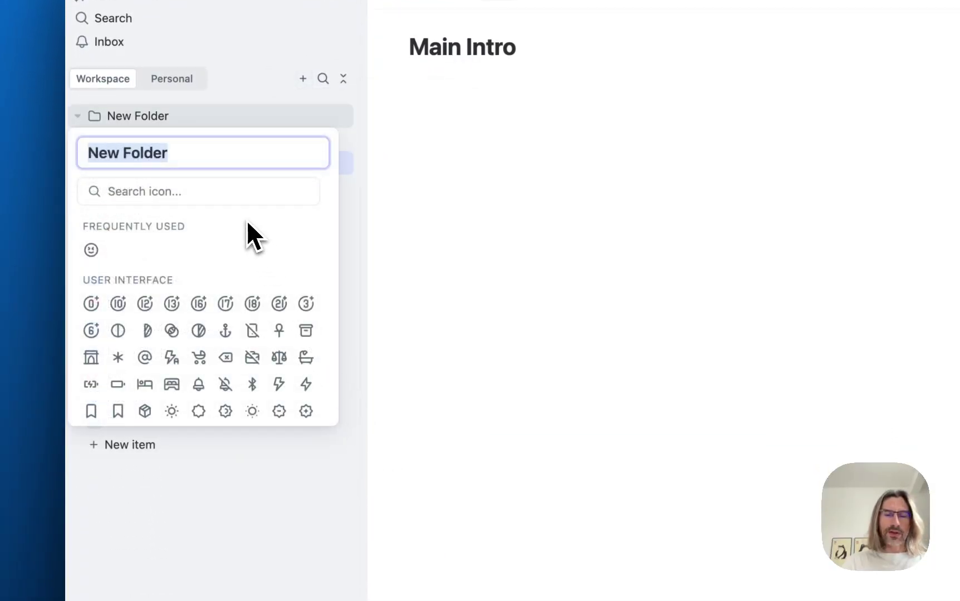
type("Misc")
key("Return")
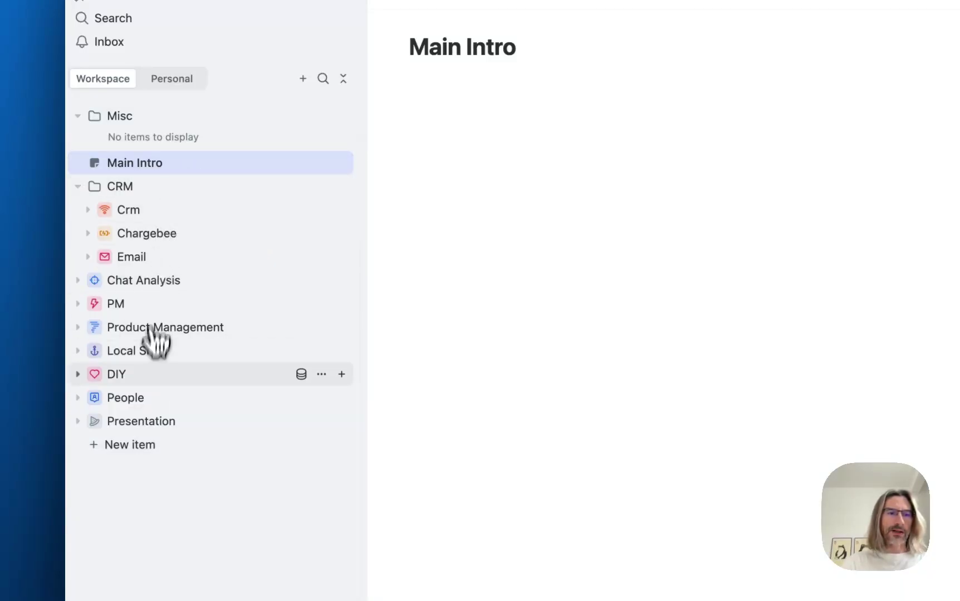
left_click_drag(138, 417, 160, 159)
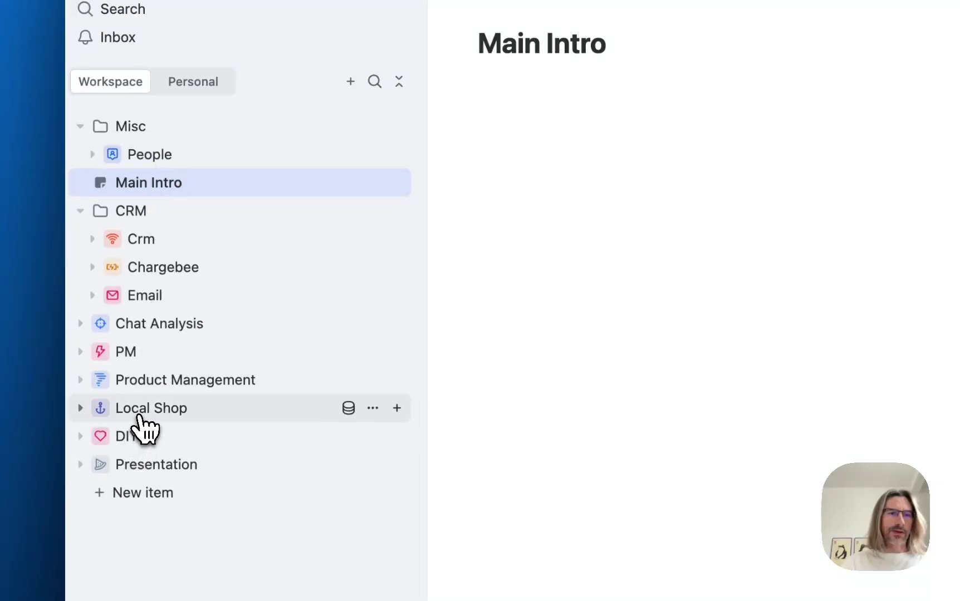
left_click_drag(141, 415, 140, 151)
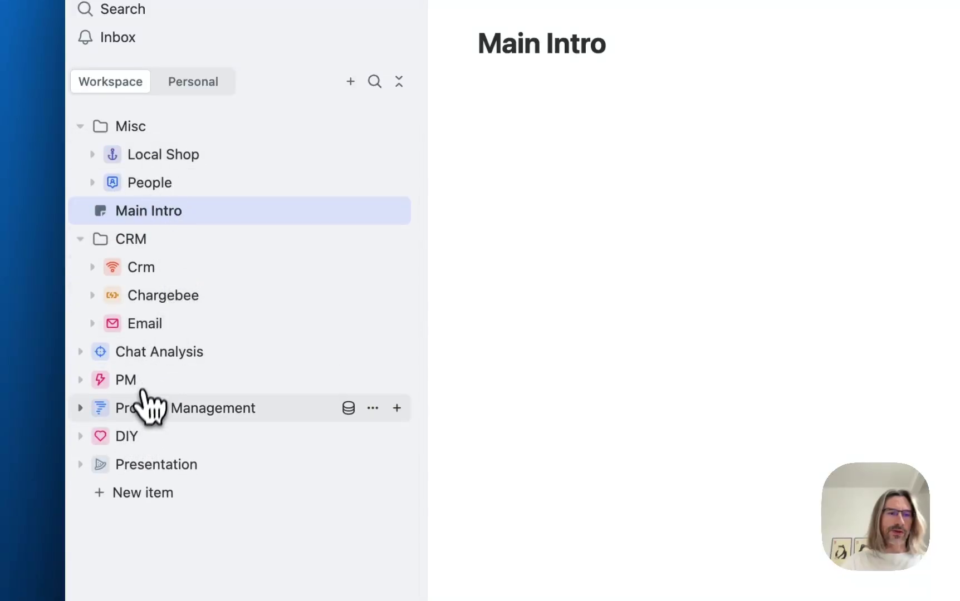
left_click_drag(128, 440, 147, 181)
Collapse the Misc folder and place it right after the CRM folder
left_click(96, 133)
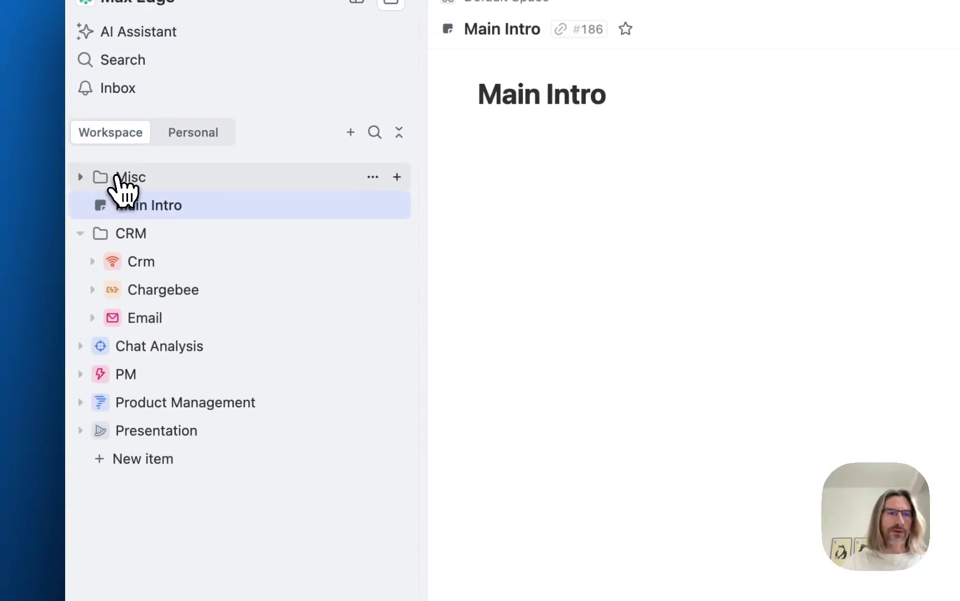
left_click_drag(122, 131, 119, 211)
left_click_drag(119, 262, 118, 336)
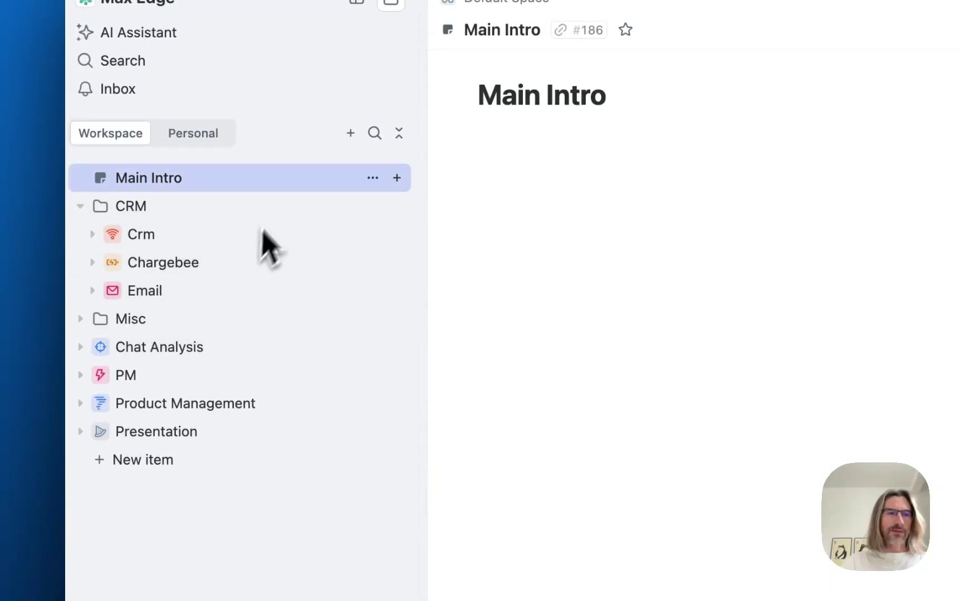
Create a folder named 'Product' holding PM, Product Management, Chat Analysis and Presentation
left_click(351, 134)
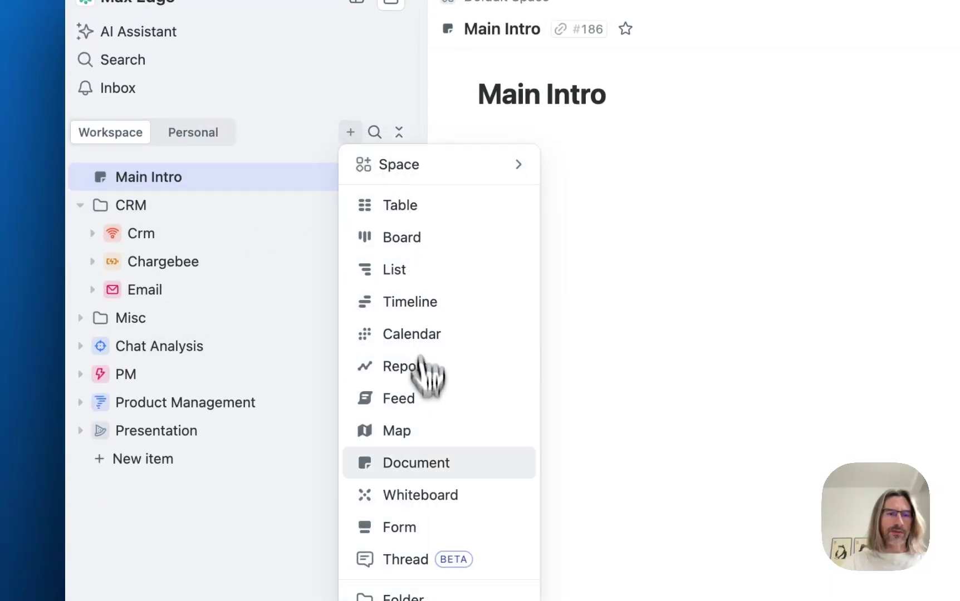
left_click(419, 484)
type("Product")
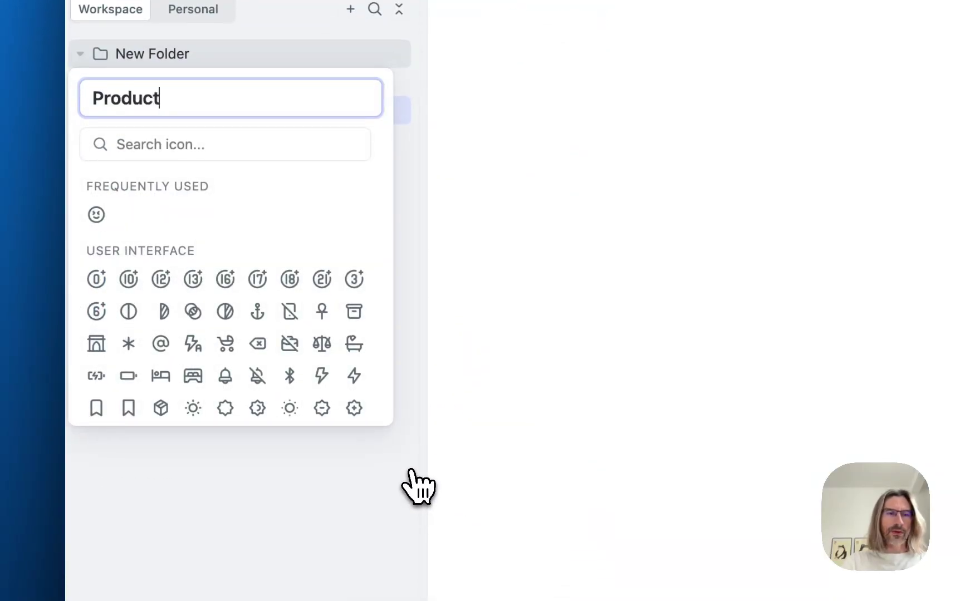
key("Return")
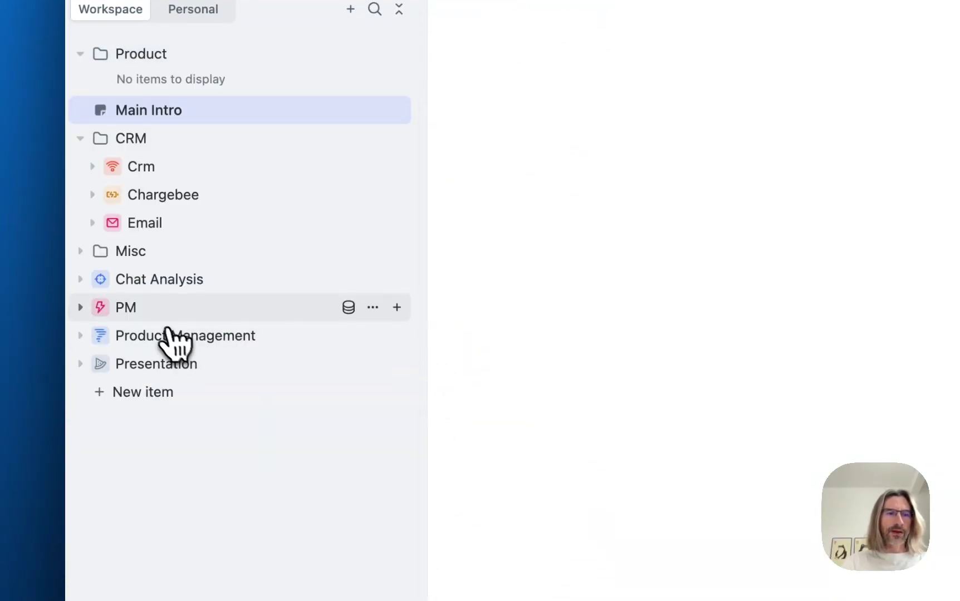
left_click_drag(127, 315, 156, 214)
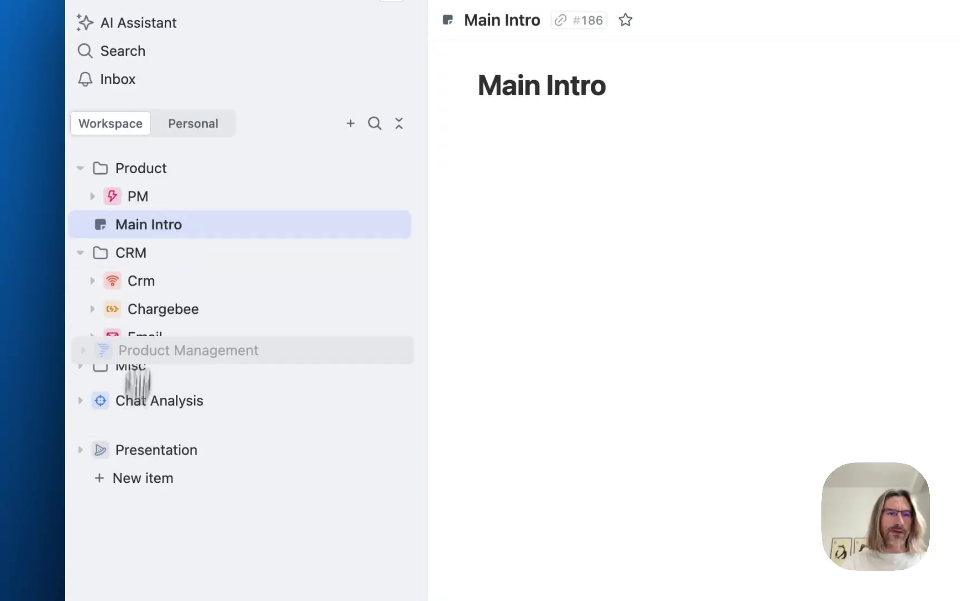
left_click_drag(138, 365, 153, 190)
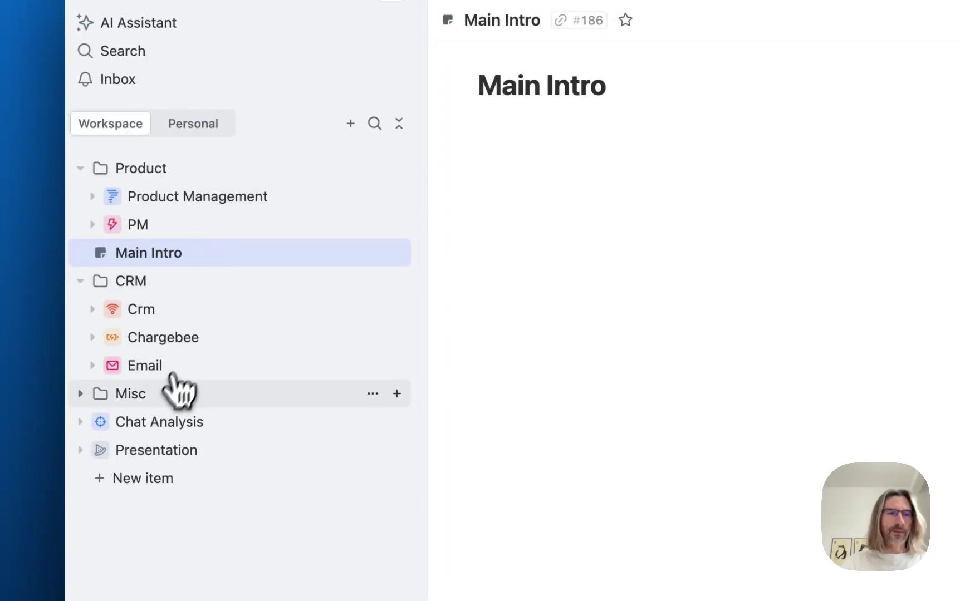
left_click_drag(142, 426, 142, 216)
left_click_drag(169, 449, 144, 225)
Collapse the Product and CRM folders and move Main Intro to the top
left_click(80, 168)
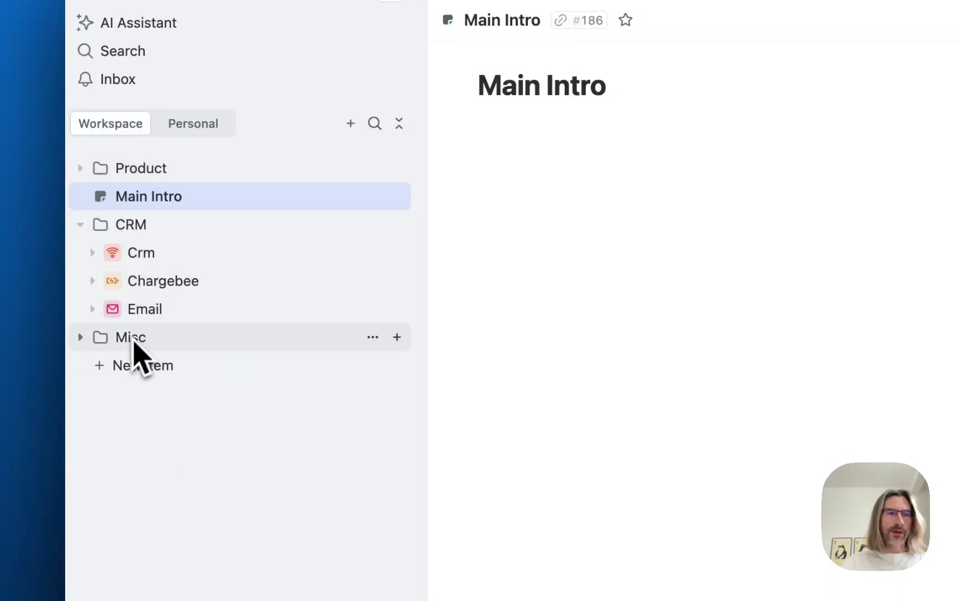
left_click_drag(137, 204, 180, 171)
left_click(80, 225)
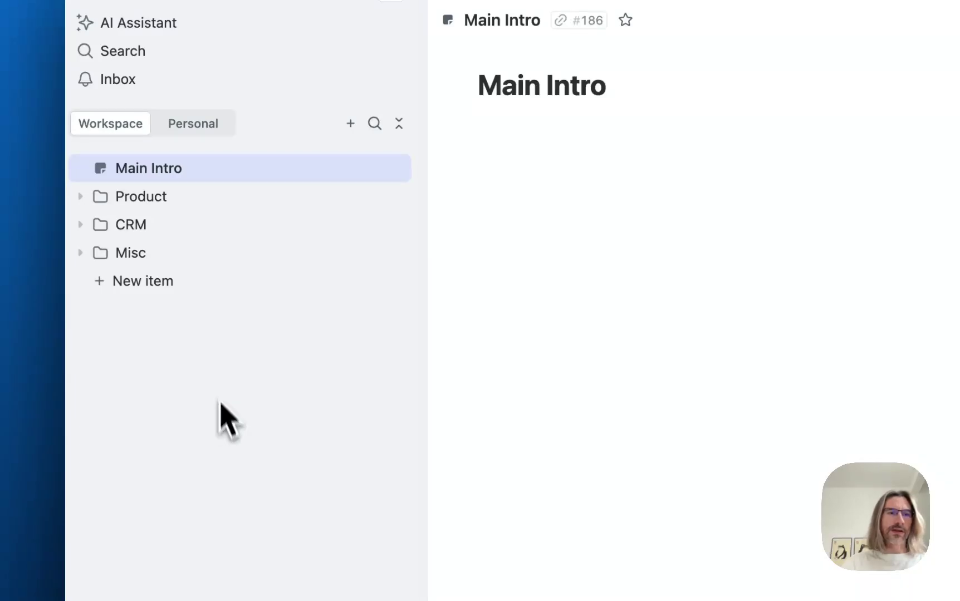
Expand the Misc folder, briefly peek inside DIY and at Local Shop's options menu
left_click(80, 253)
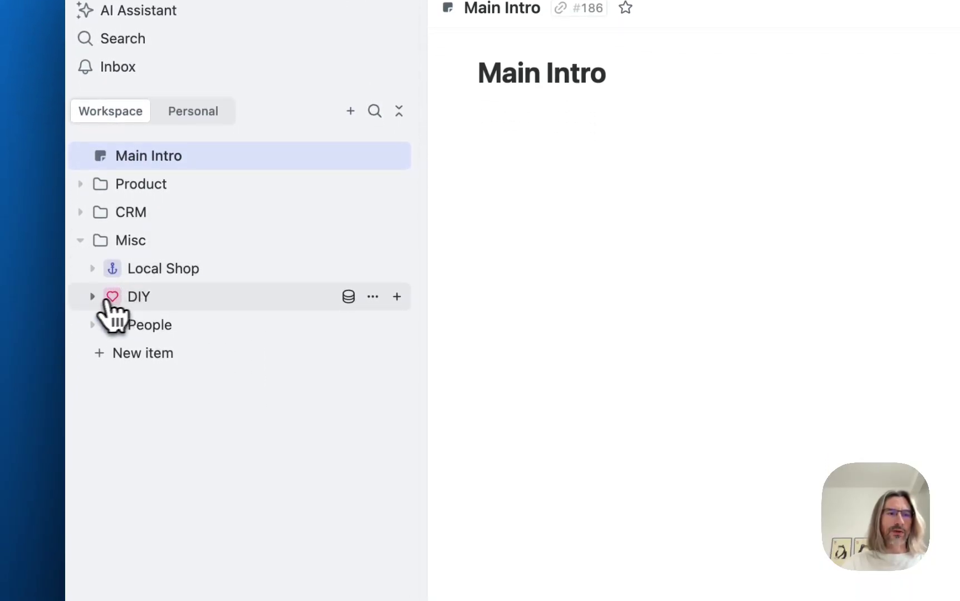
left_click(93, 299)
left_click(92, 297)
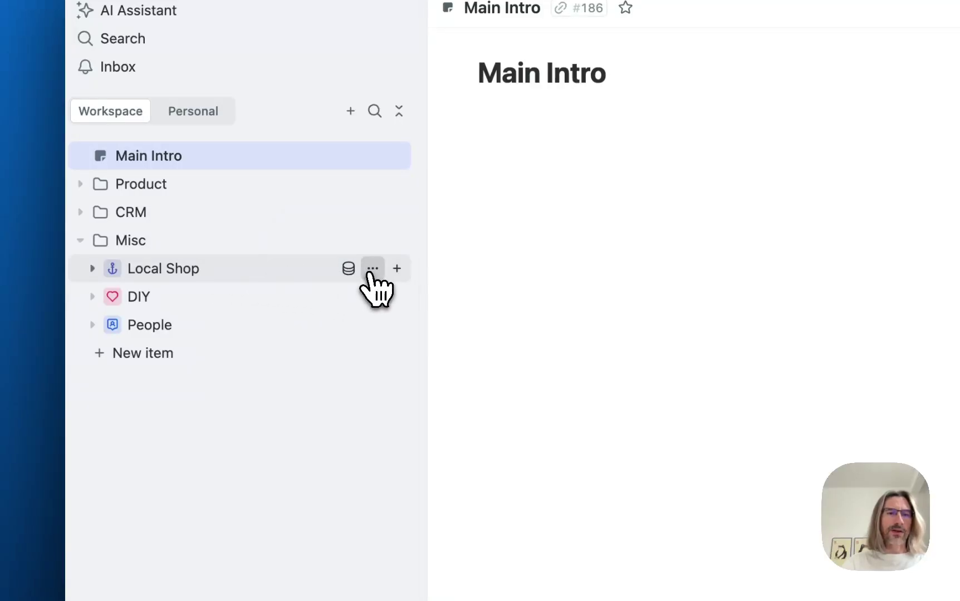
left_click(373, 269)
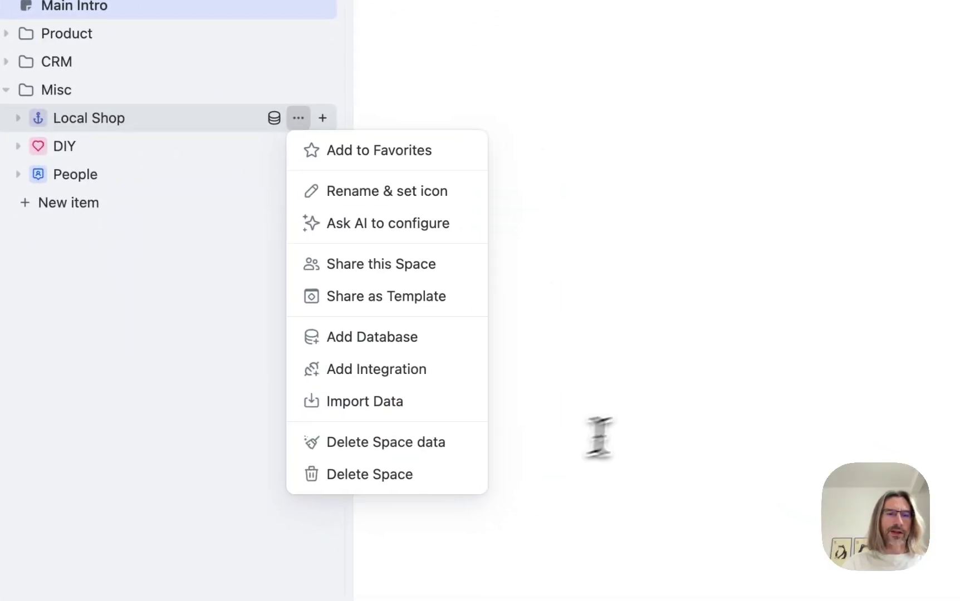
left_click(646, 416)
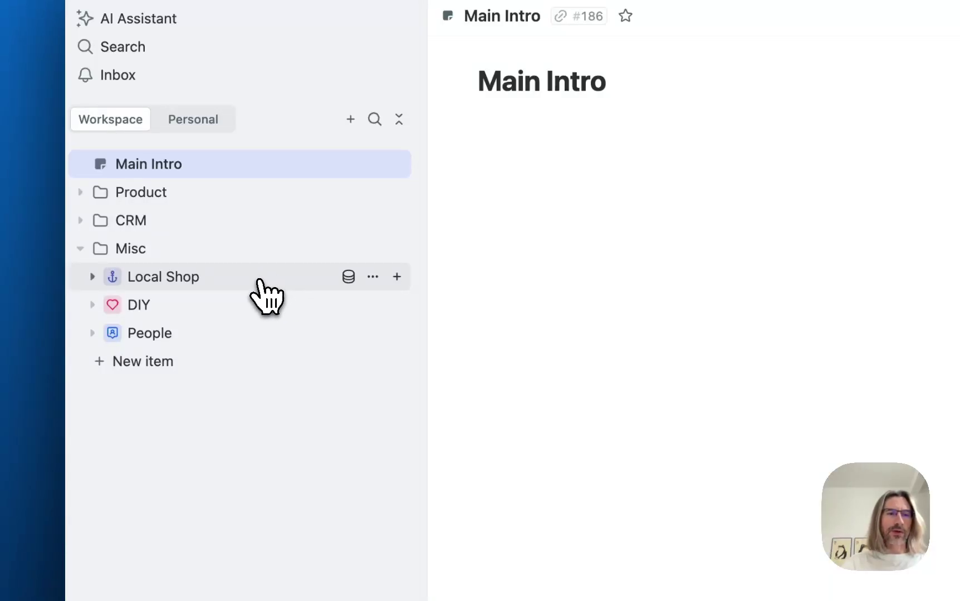
Add Local Shop and the Product folder to Favorites, then view them in the Personal tab
left_click(372, 277)
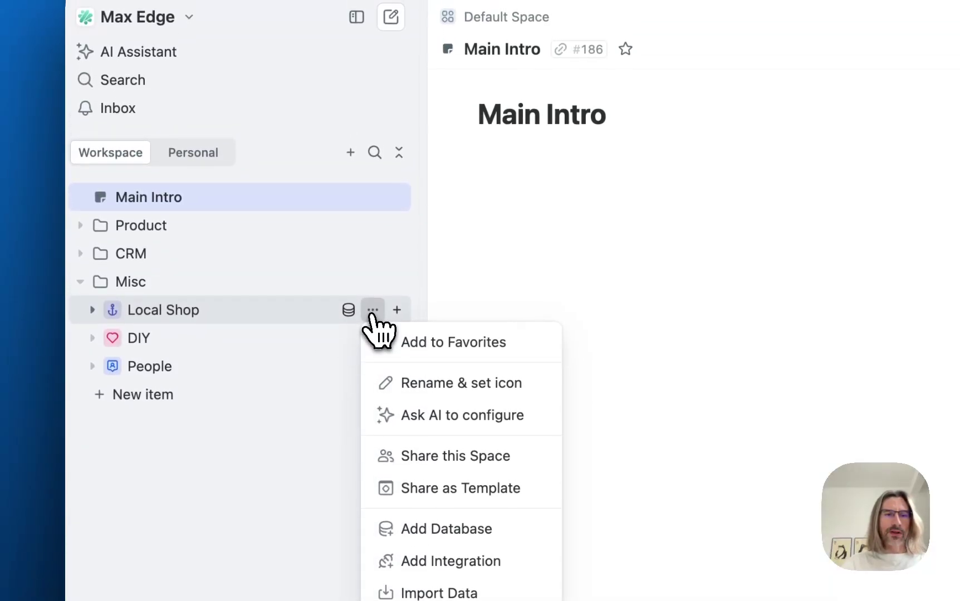
left_click(466, 356)
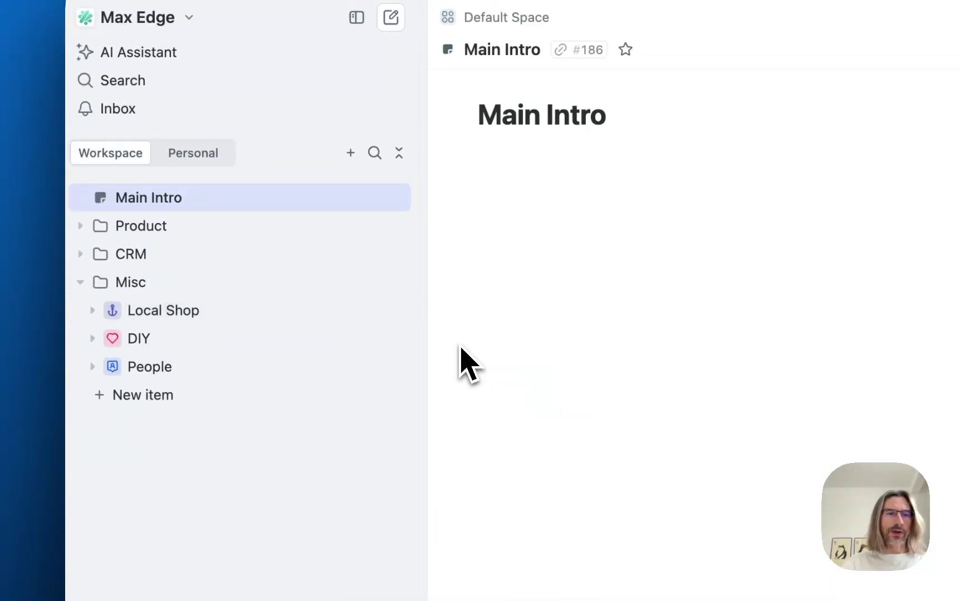
left_click(81, 282)
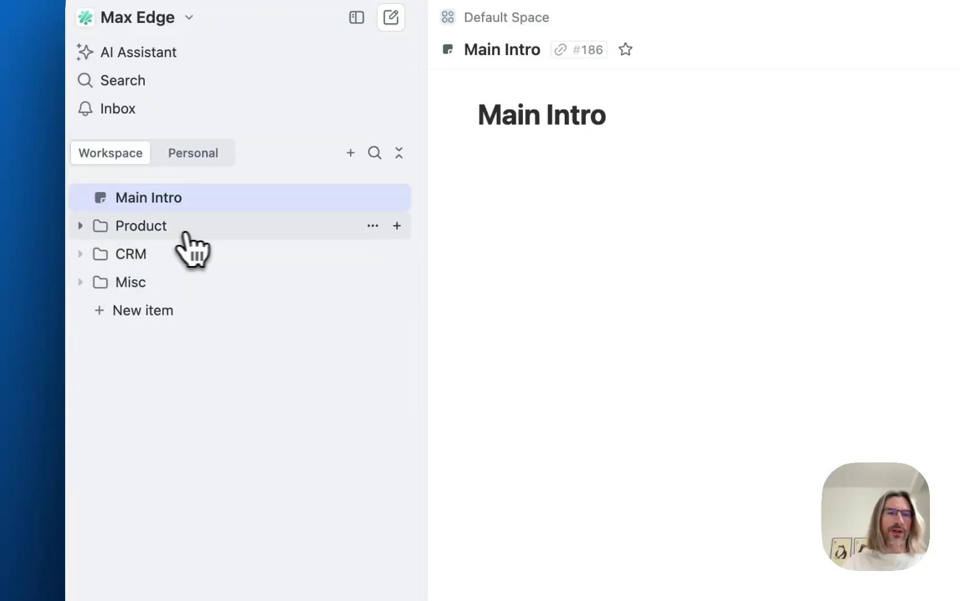
left_click(371, 226)
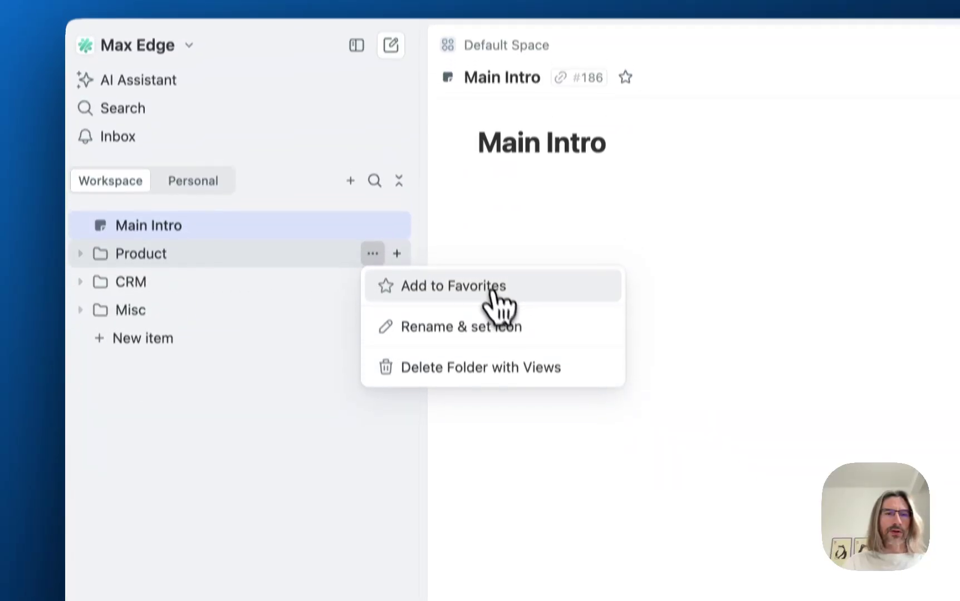
left_click(479, 315)
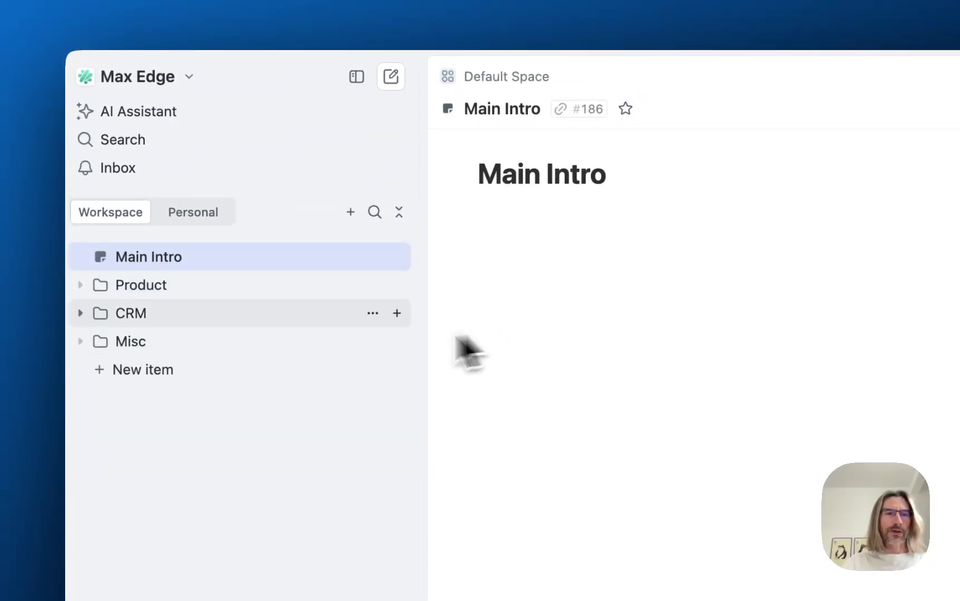
left_click(196, 210)
left_click(92, 312)
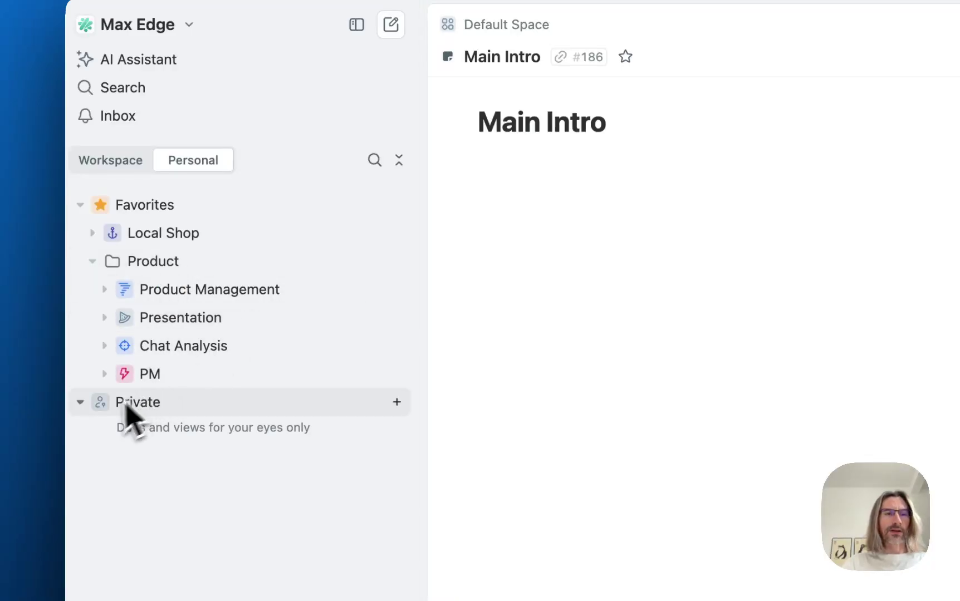
Create a smart folder in the workspace that lists the Project database
left_click(117, 158)
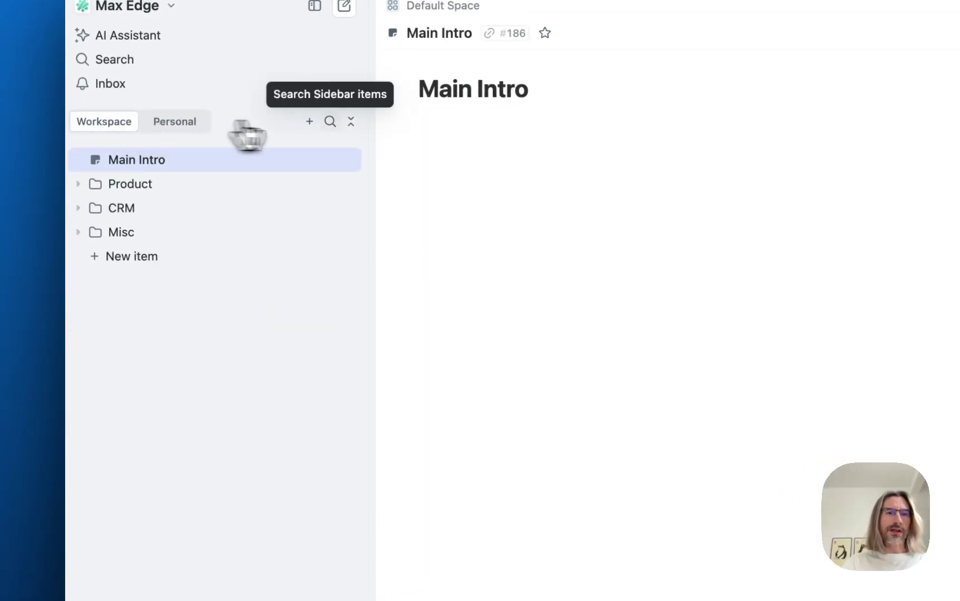
left_click(309, 121)
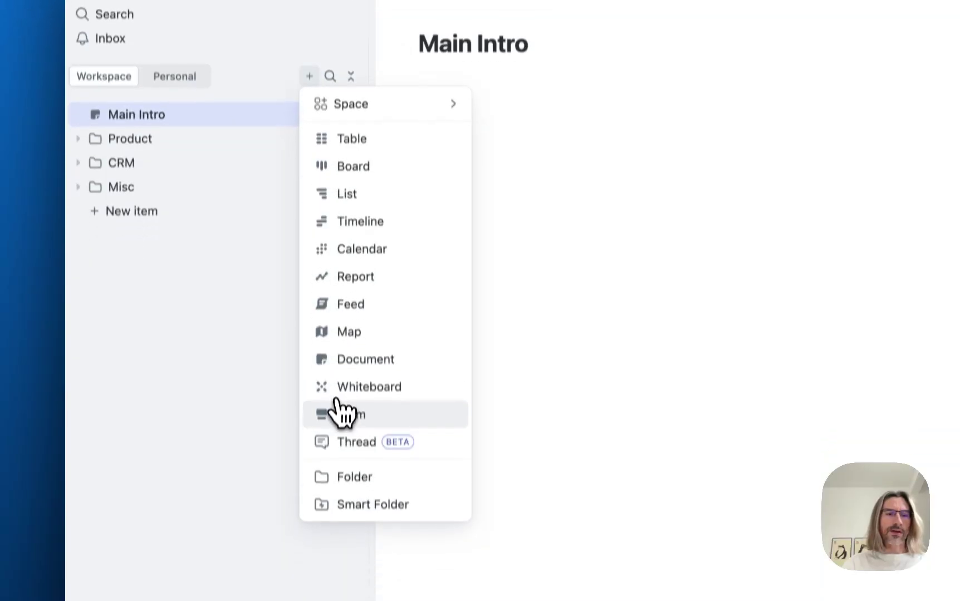
left_click(367, 550)
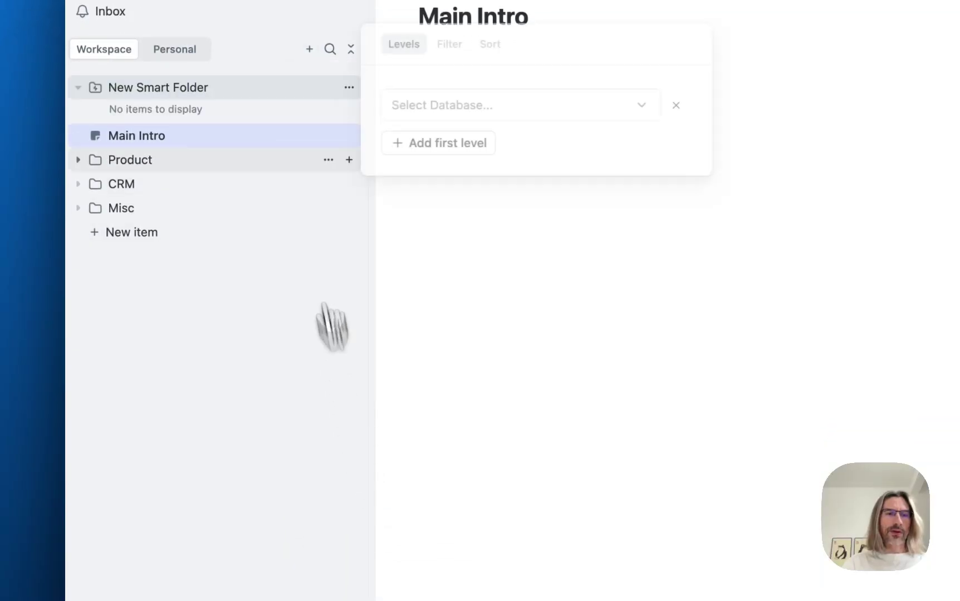
left_click(431, 112)
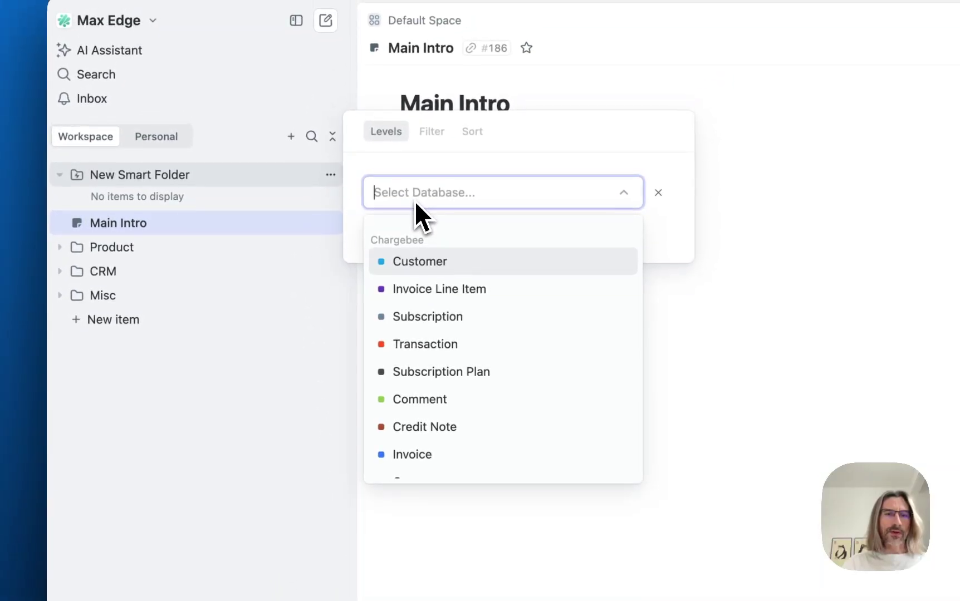
scroll(478, 334, "down", 3)
scroll(497, 361, "down", 3)
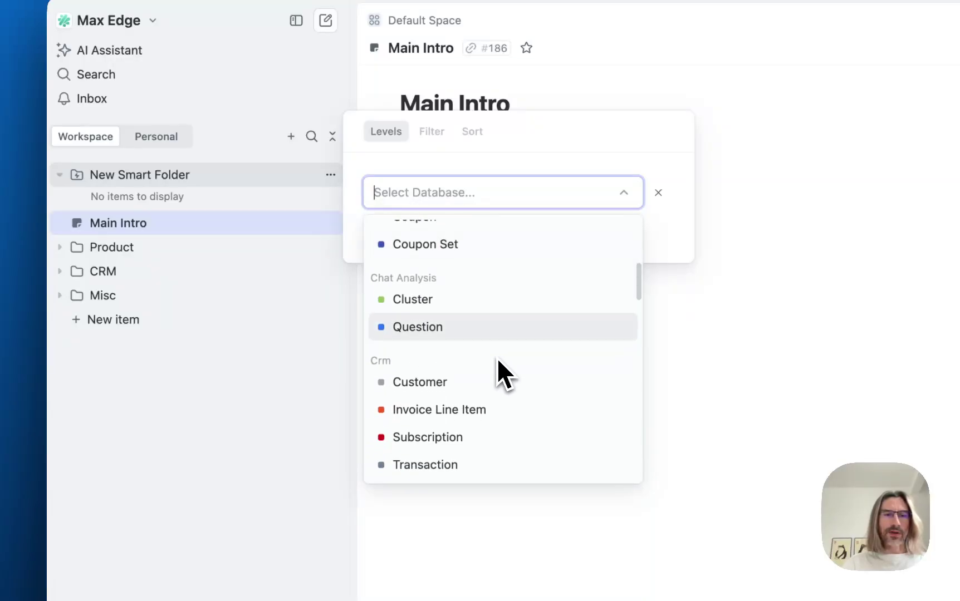
scroll(497, 361, "down", 2)
scroll(497, 360, "down", 8)
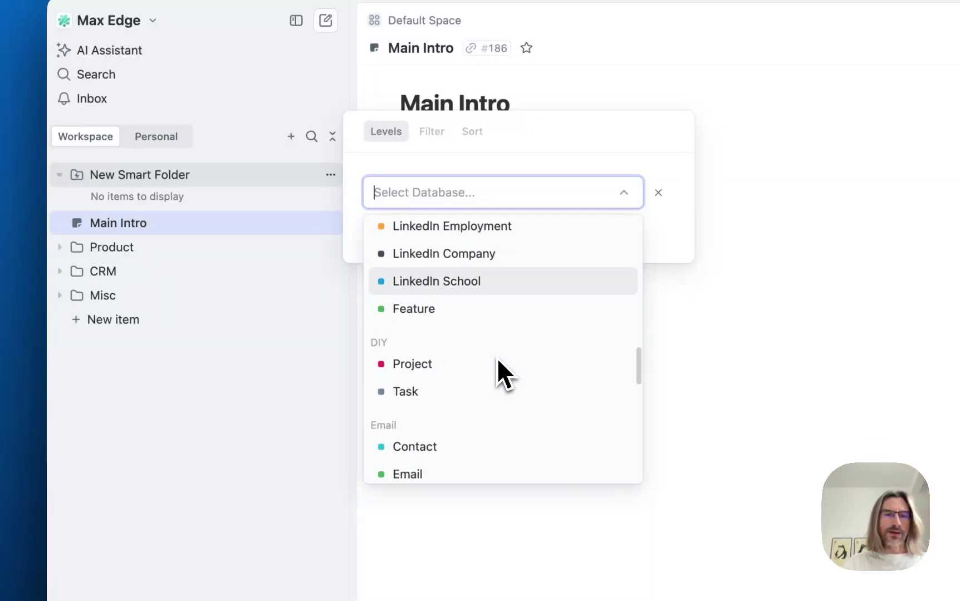
left_click(437, 367)
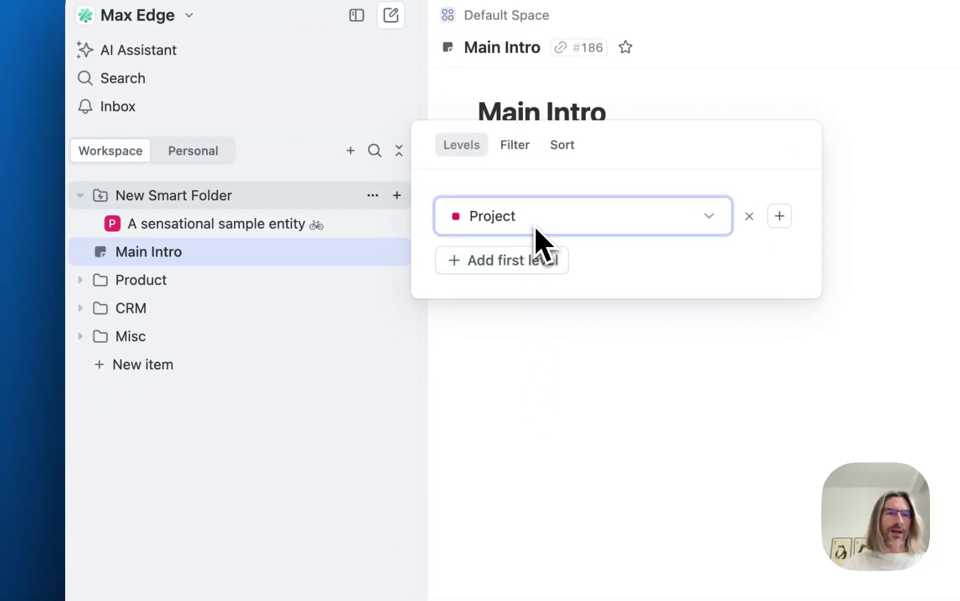
Rename the smart folder to 'Projects', collapse it and move it below Misc
left_click(372, 195)
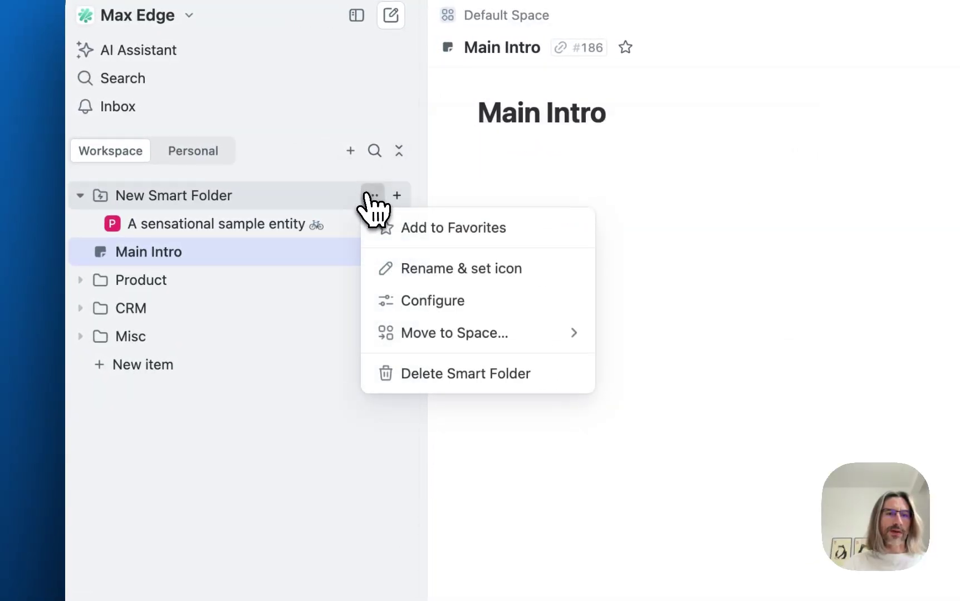
left_click(445, 269)
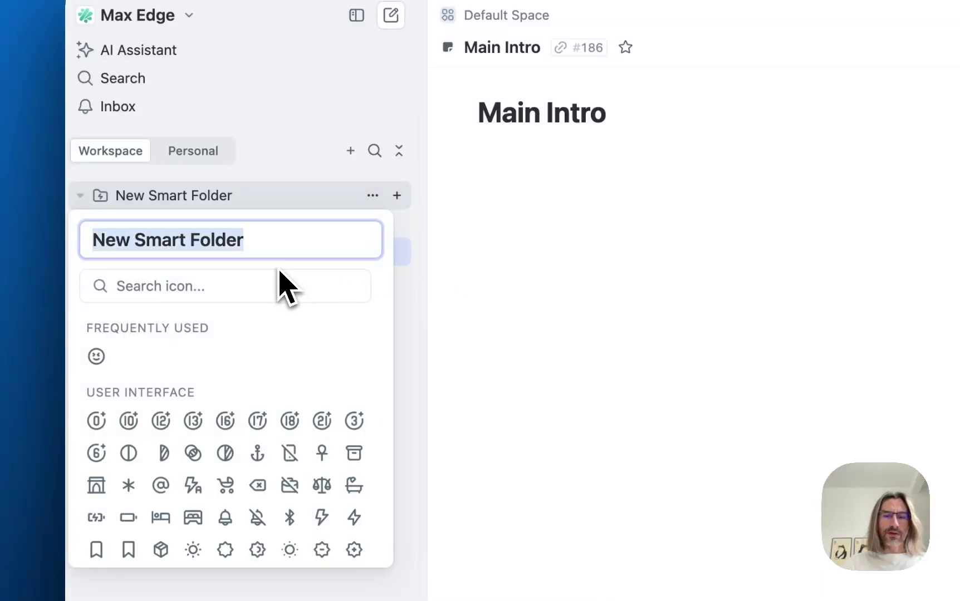
type("Projects")
key("Return")
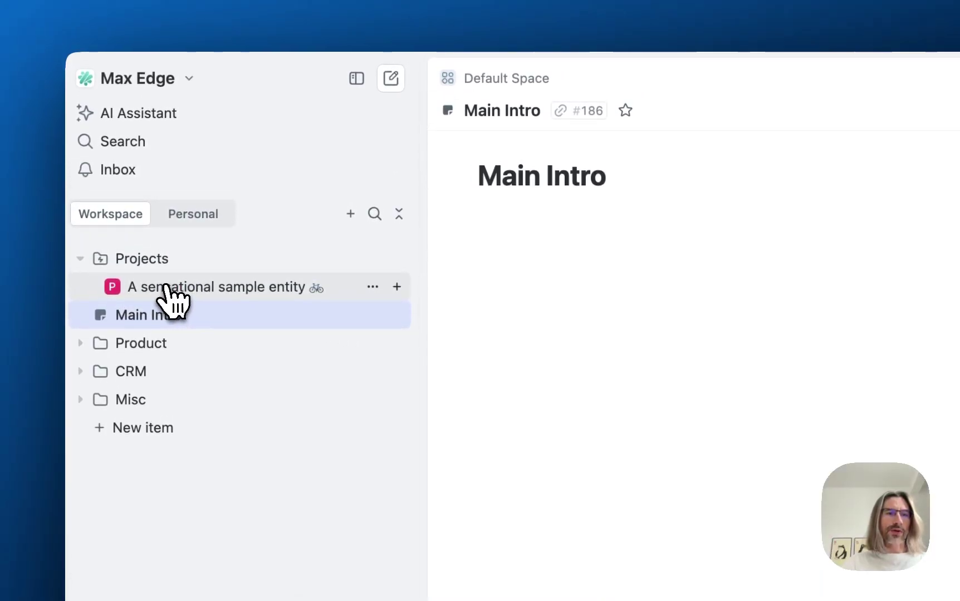
left_click(89, 256)
left_click_drag(153, 170, 131, 284)
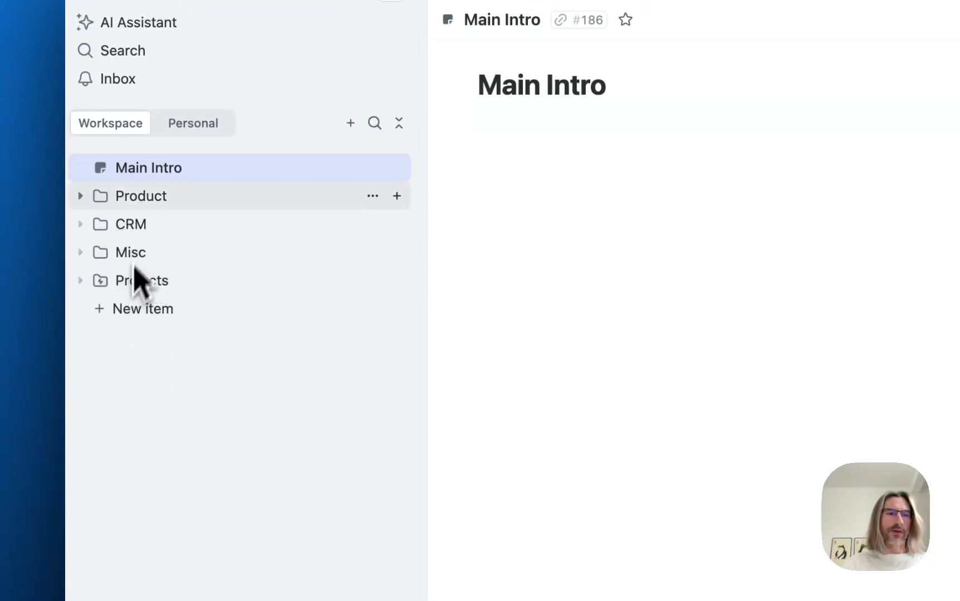
Create a whiteboard named 'Company Structure' and place it directly under Main Intro
left_click(349, 125)
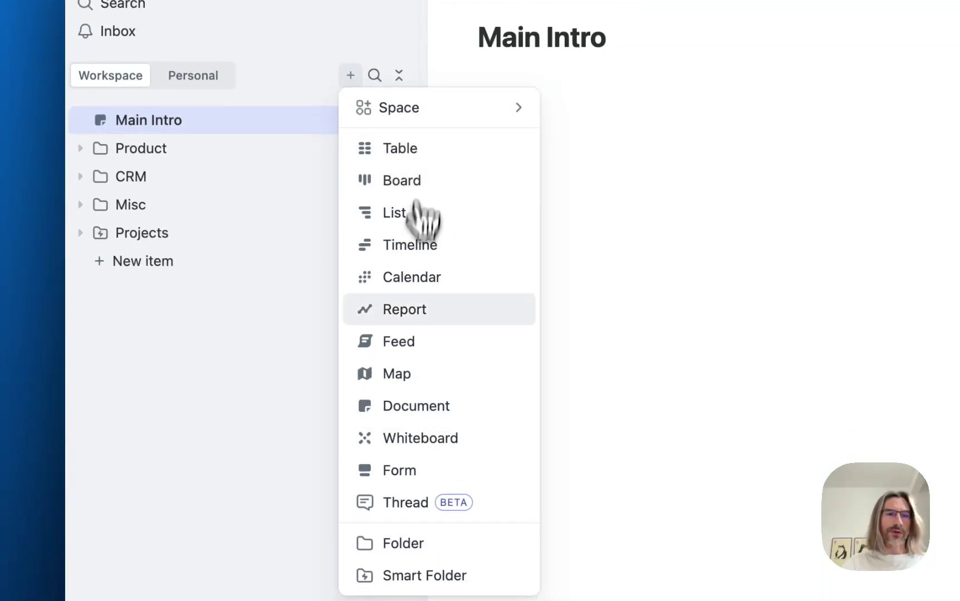
left_click(415, 438)
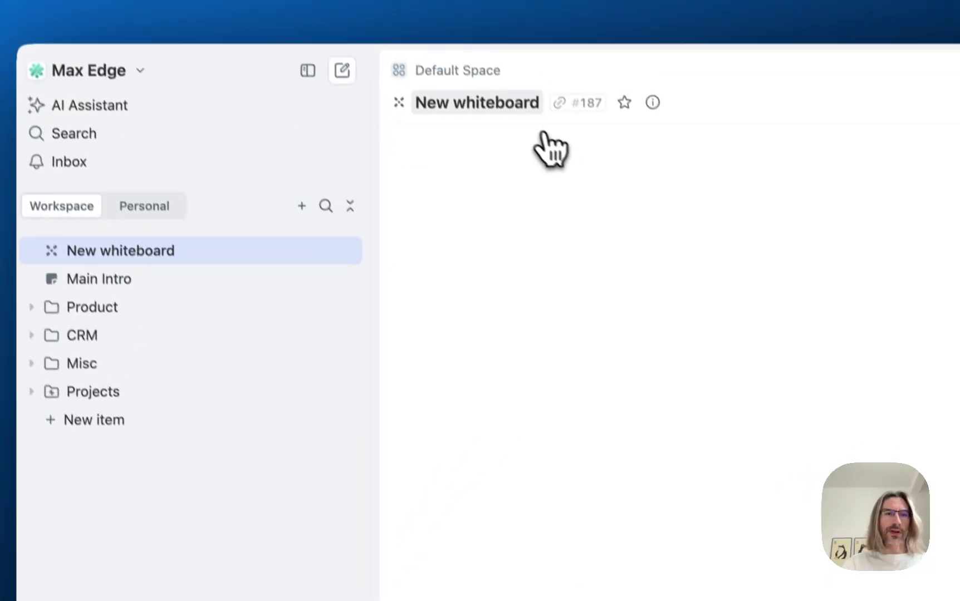
left_click(490, 127)
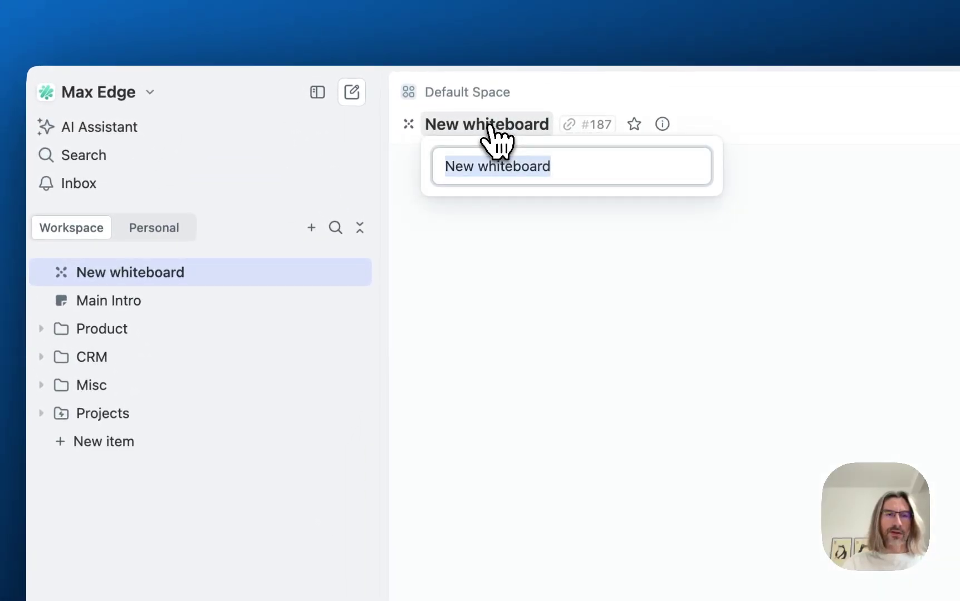
type("Company Structure")
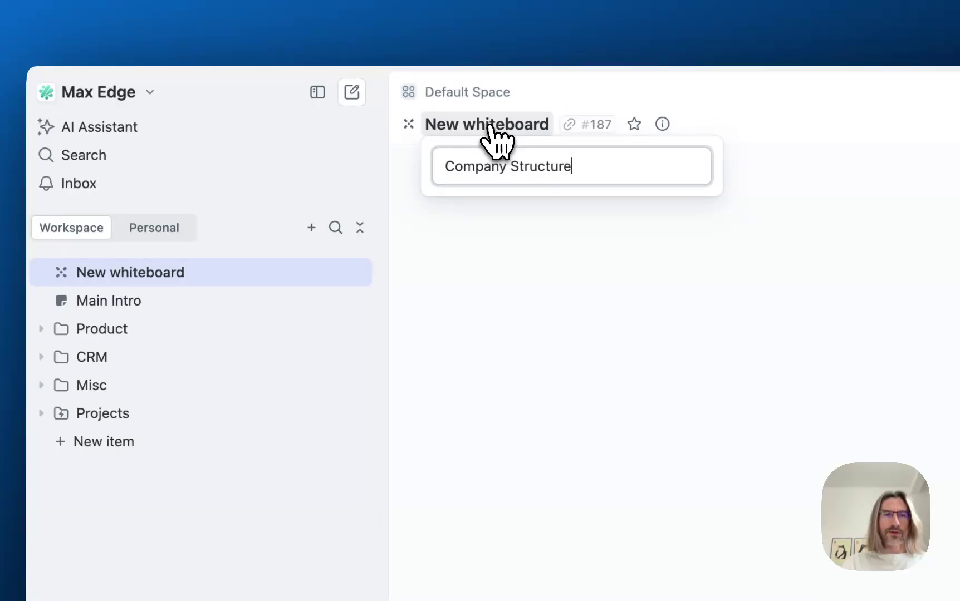
key("Return")
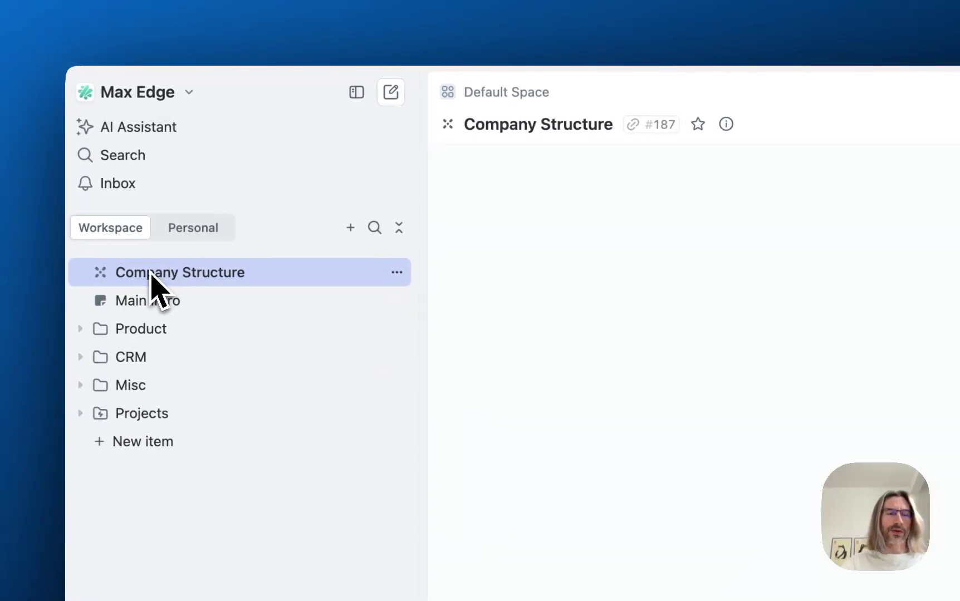
mouse_move(139, 284)
left_mouse_down()
mouse_move(131, 307)
mouse_move(131, 295)
left_mouse_up()
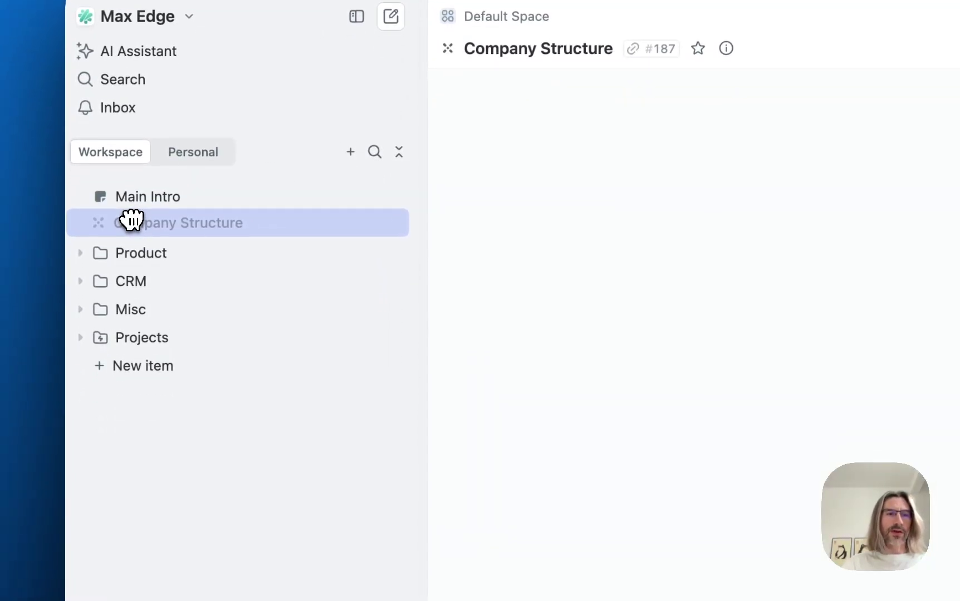
left_click_drag(132, 220, 139, 223)
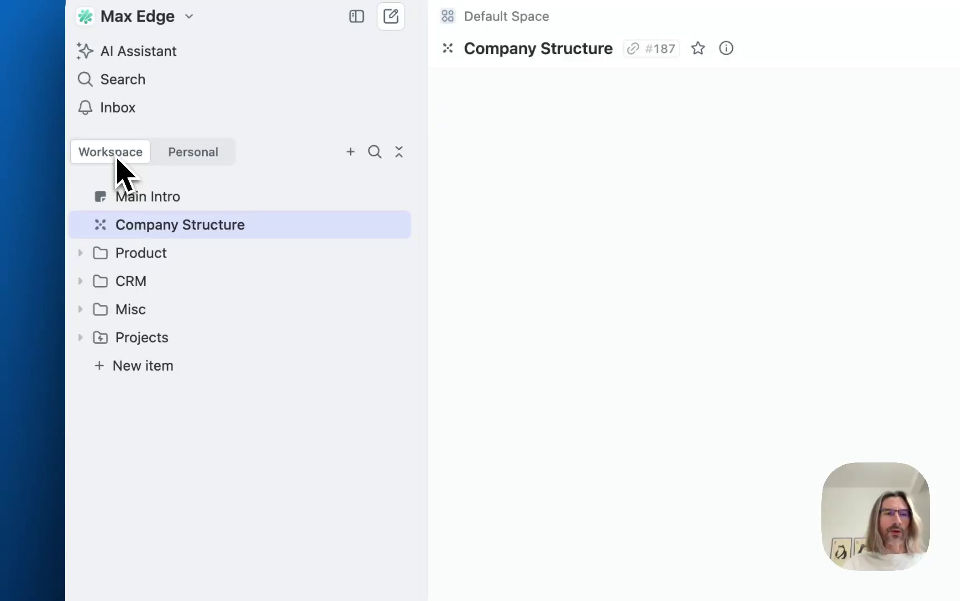
left_click(81, 252)
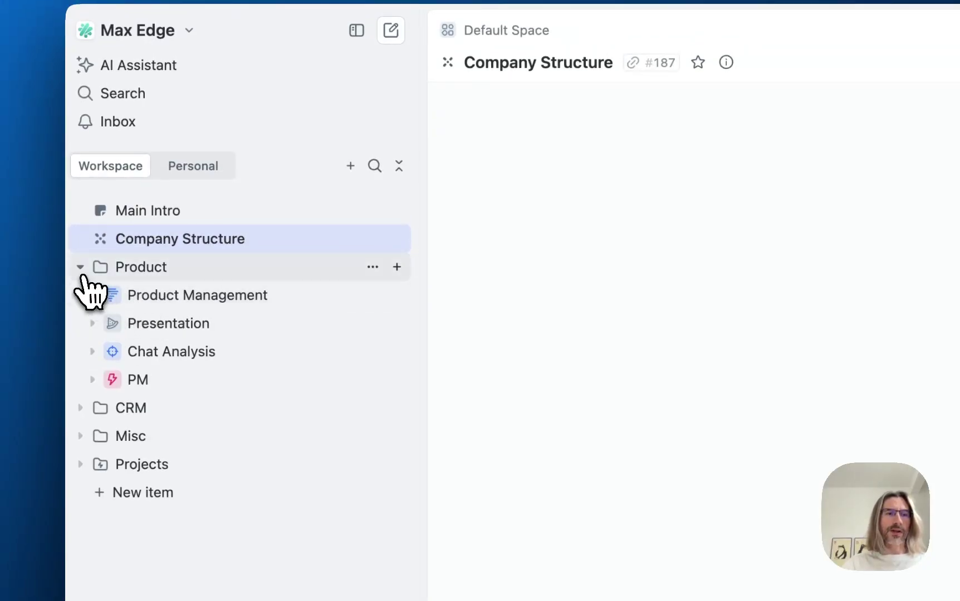
left_click(80, 269)
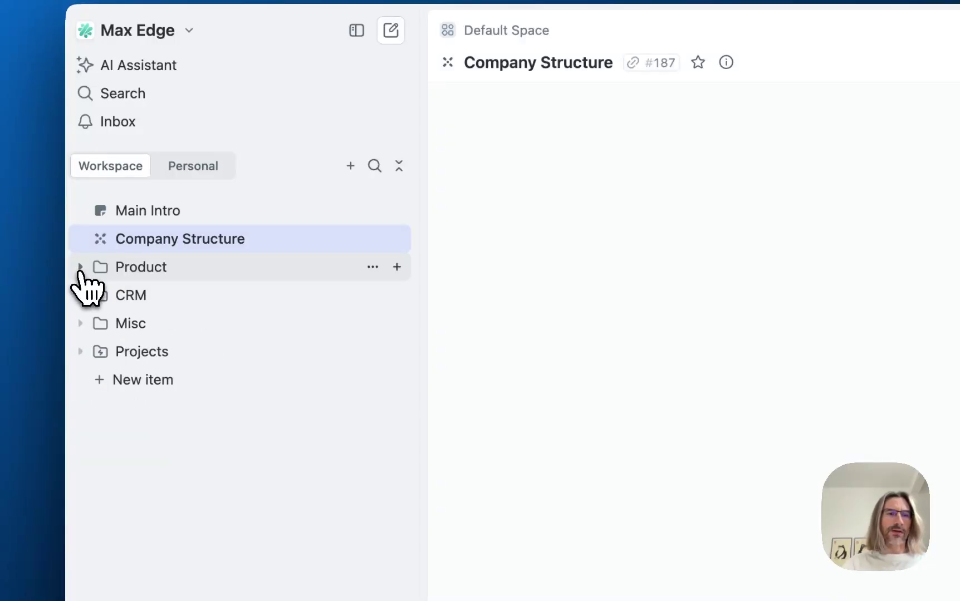
left_click(80, 267)
left_click(81, 408)
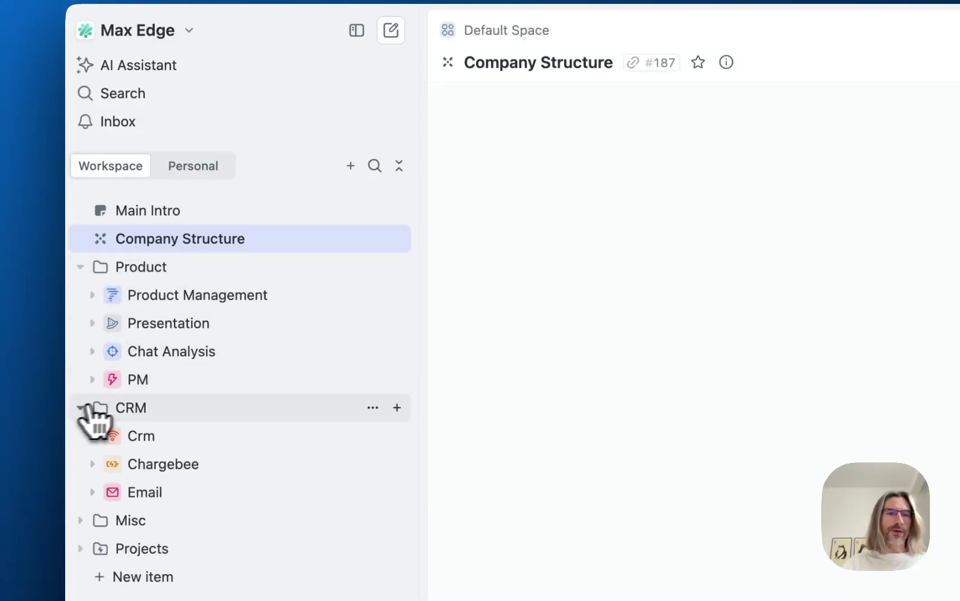
left_click(399, 170)
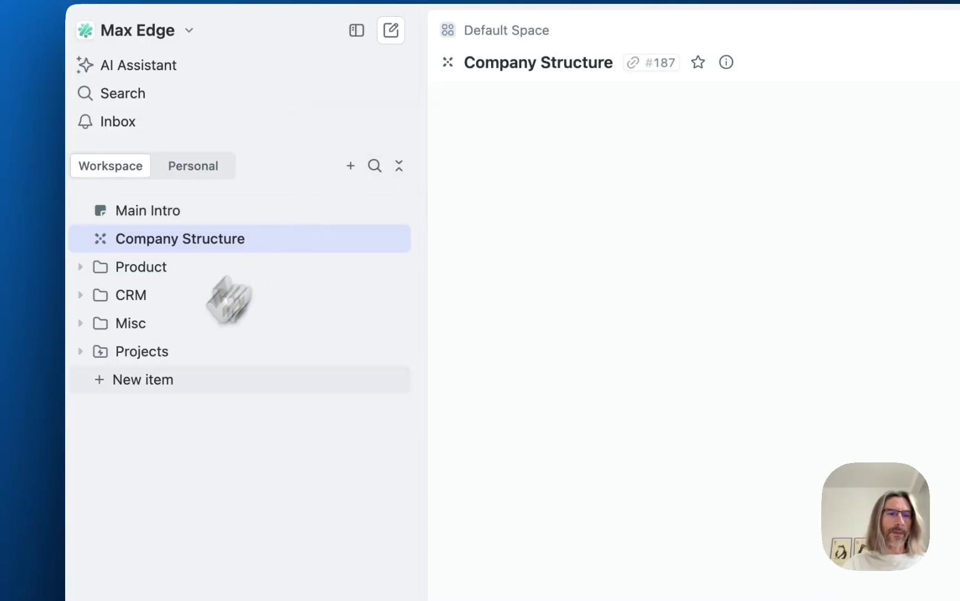
left_click(120, 382)
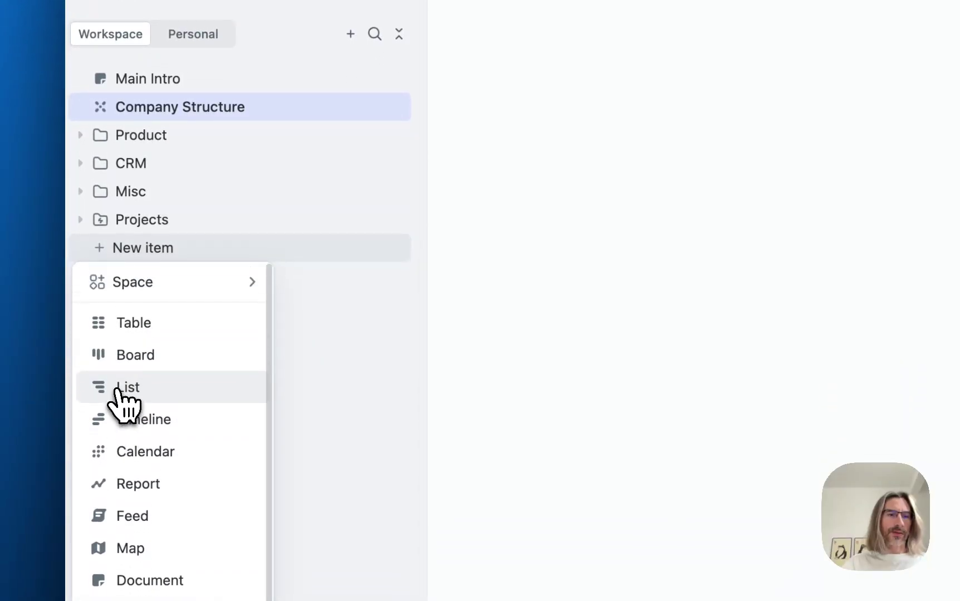
mouse_move(132, 287)
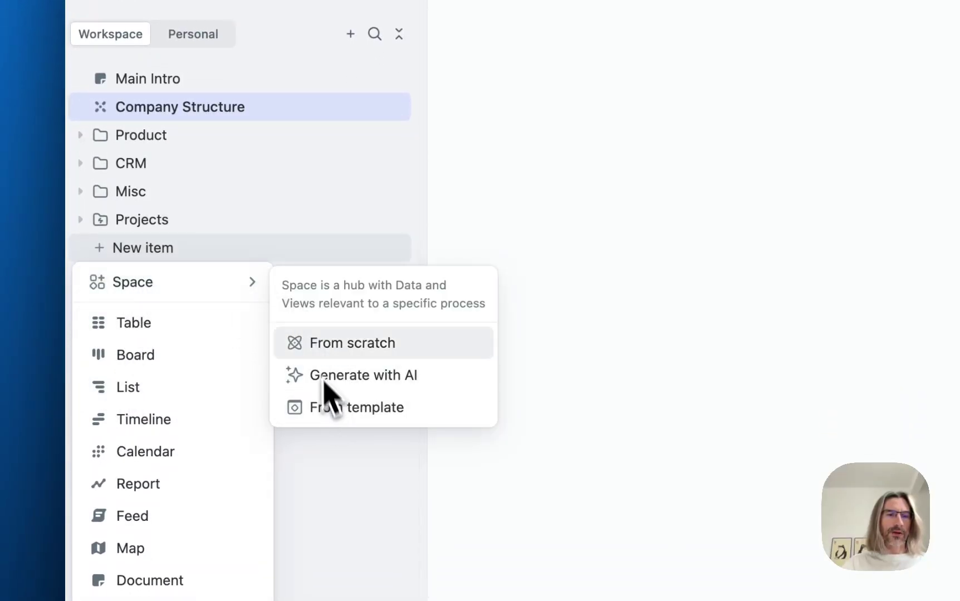
left_click(492, 217)
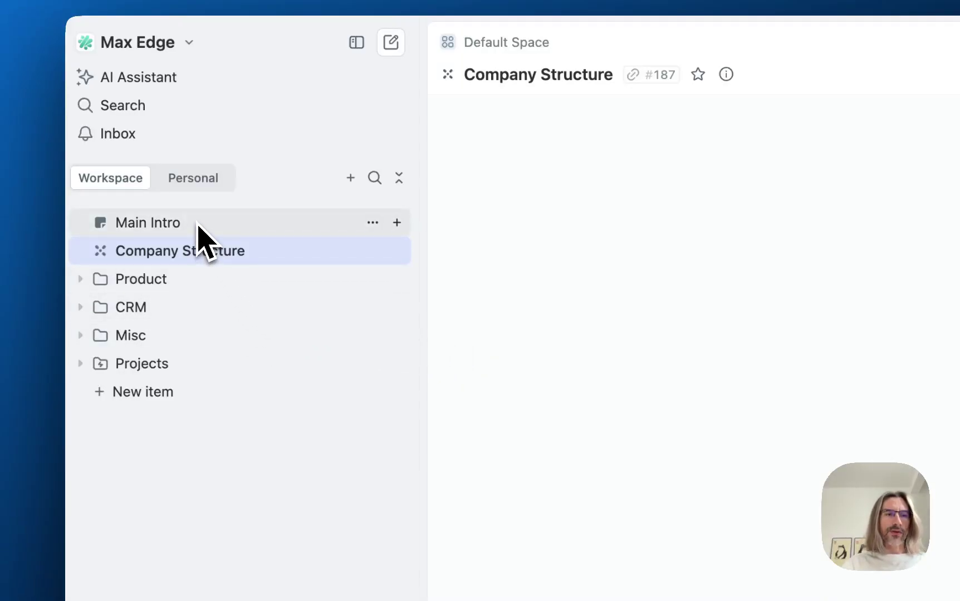
Expand the Product folder to reveal Product Management, Presentation, Chat Analysis and PM
left_click(80, 279)
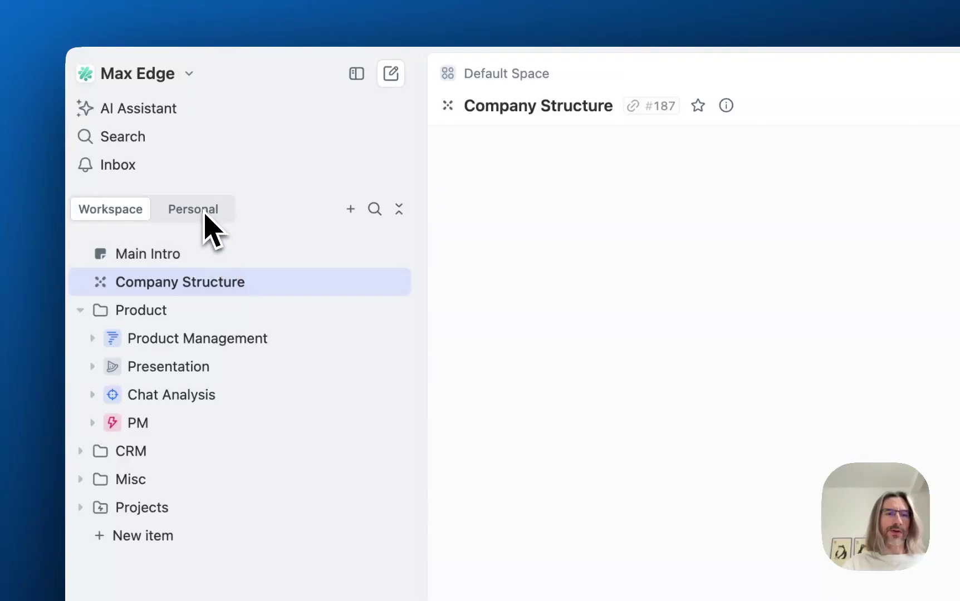
Add Company Structure to Favorites and review it in Personal Favorites beside Local Shop and Product
left_click(396, 282)
left_click(453, 312)
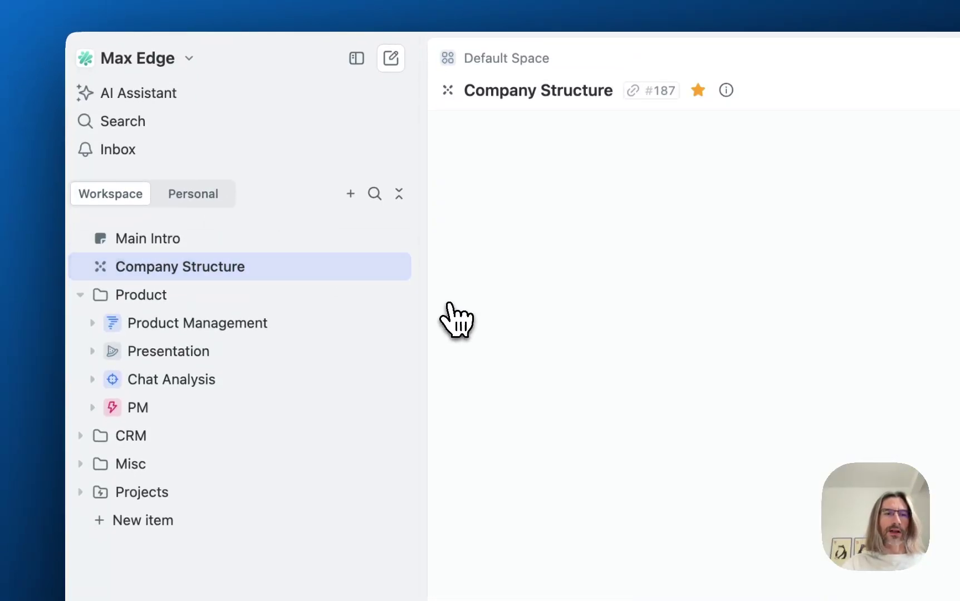
left_click(195, 195)
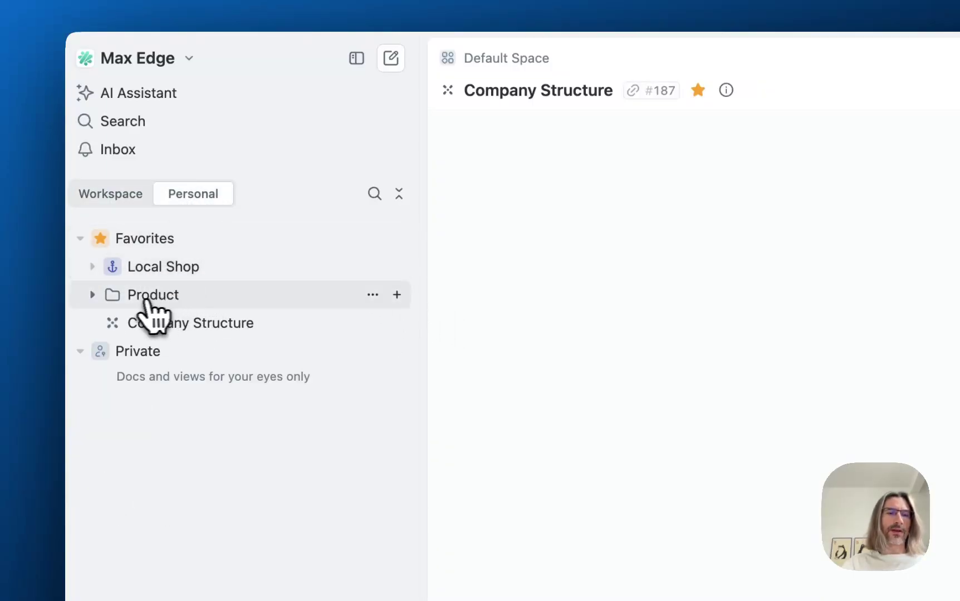
left_click(94, 296)
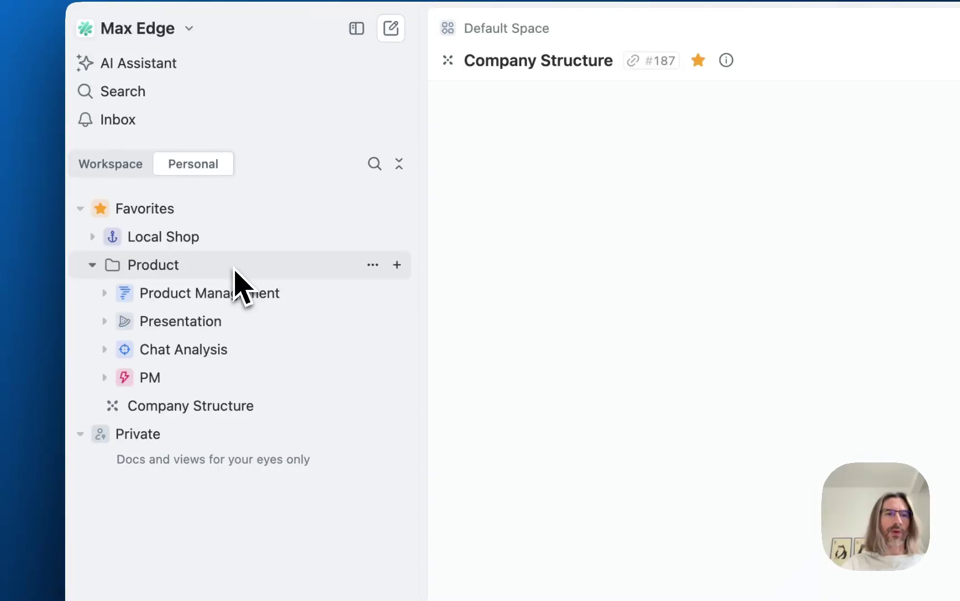
left_click(91, 283)
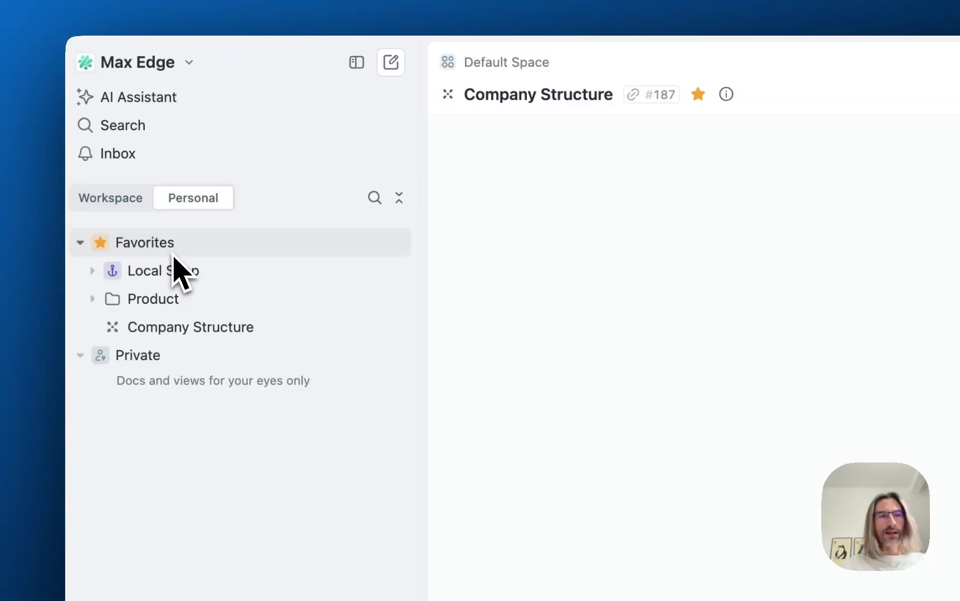
Return to the Workspace sidebar listing Main Intro, Company Structure and the Product, CRM, Misc, Projects folders
left_click(117, 199)
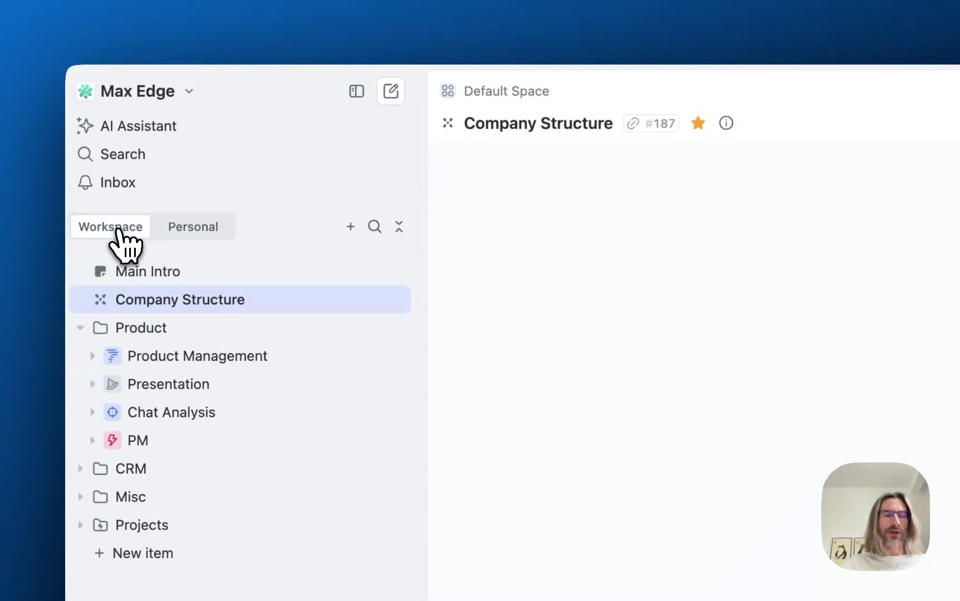